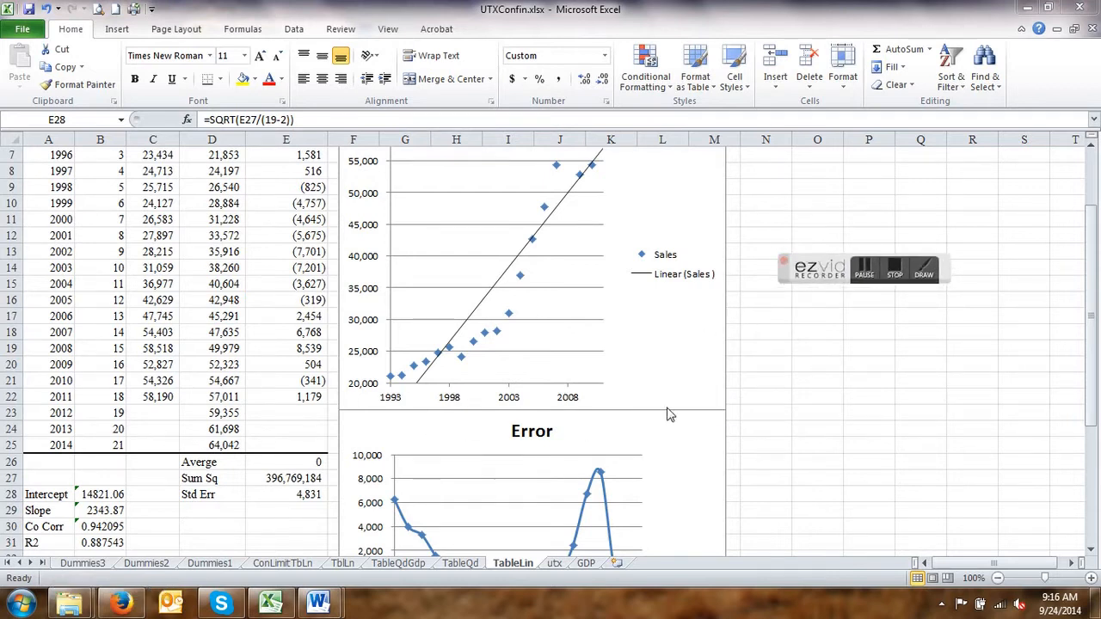
Switch to Firefox and open the Project Overviews folder in the Blackboard course content
{"action": "left_click", "coordinate": [135, 611]}
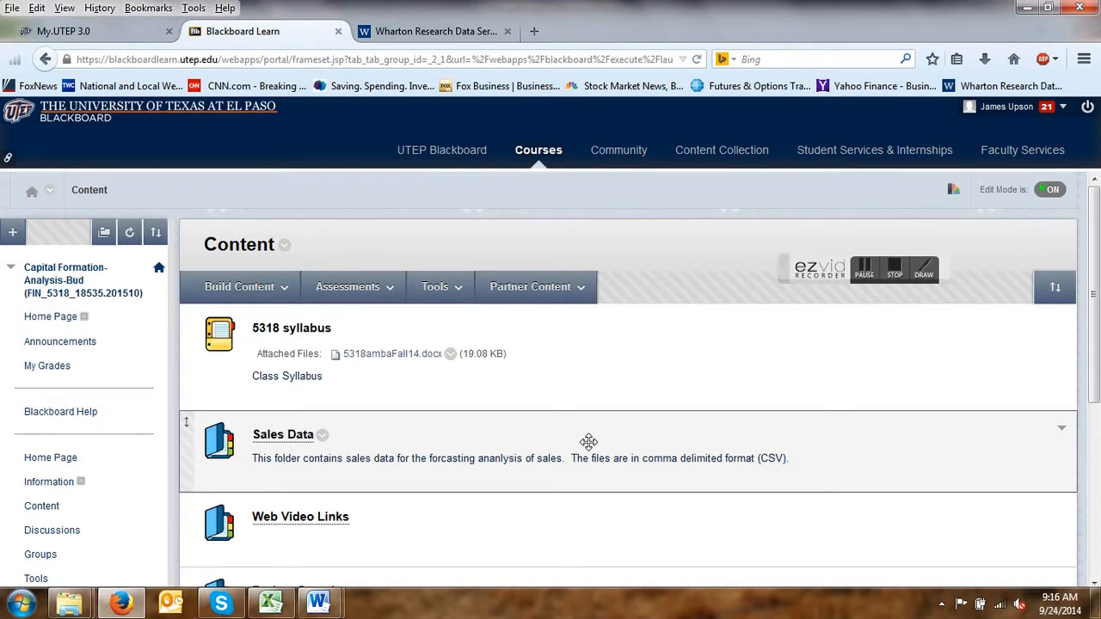
{"action": "scroll", "coordinate": [552, 417], "scroll_direction": "down", "scroll_amount": 5}
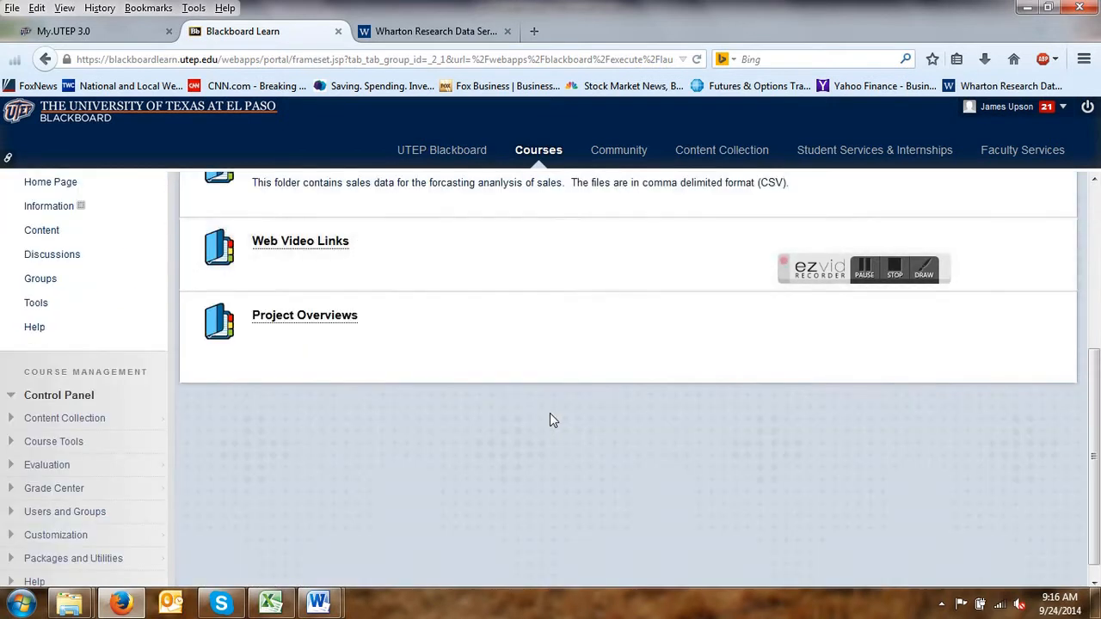
{"action": "scroll", "coordinate": [317, 385], "scroll_direction": "up", "scroll_amount": 2}
{"action": "left_click", "coordinate": [293, 411]}
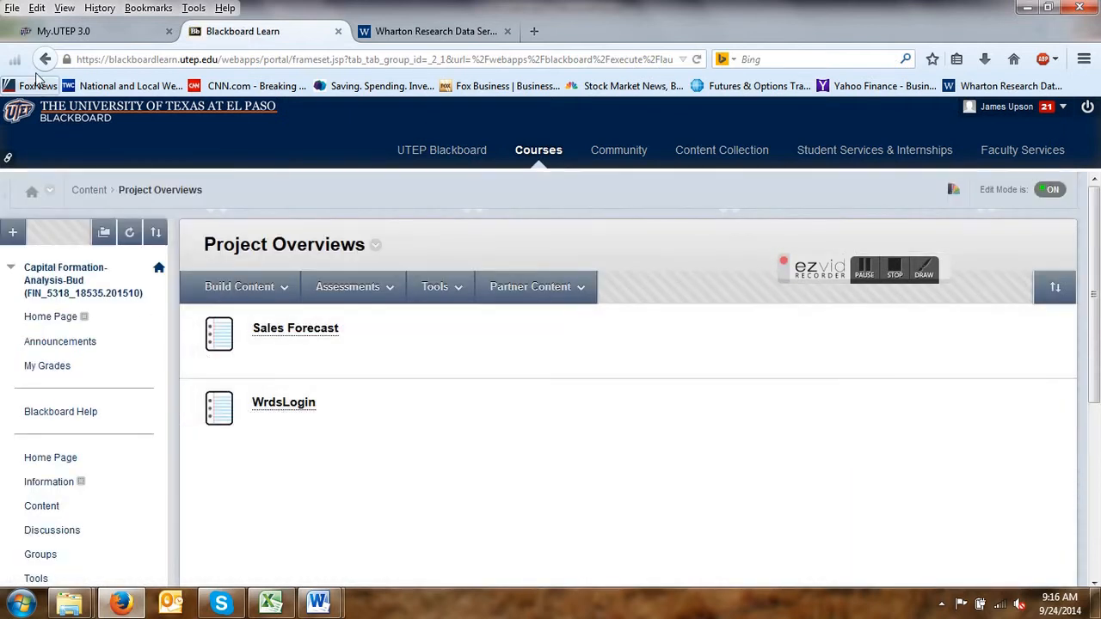
Switch to Wharton Research Data Services and open the Compustat North America Fundamentals Annual query form
{"action": "left_click", "coordinate": [451, 40]}
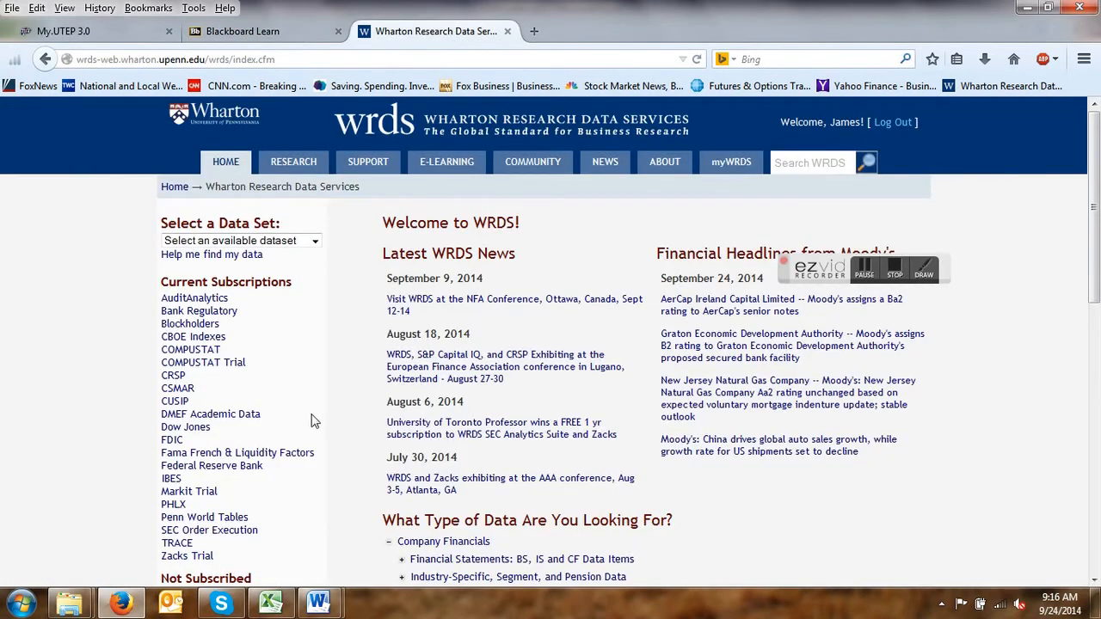
{"action": "left_click", "coordinate": [314, 244]}
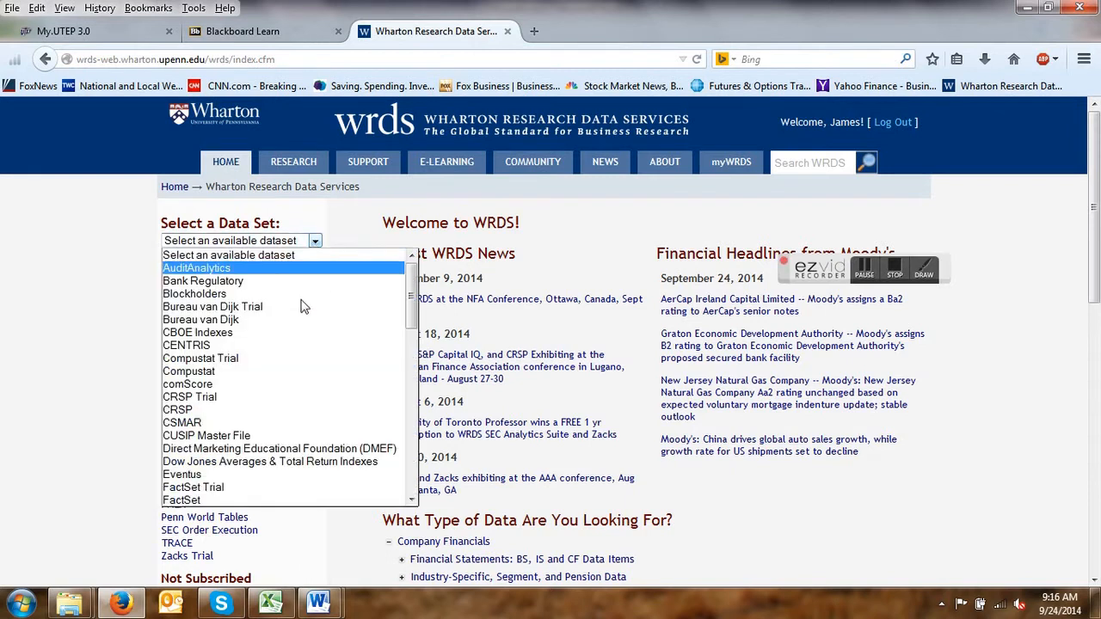
{"action": "left_click", "coordinate": [222, 377]}
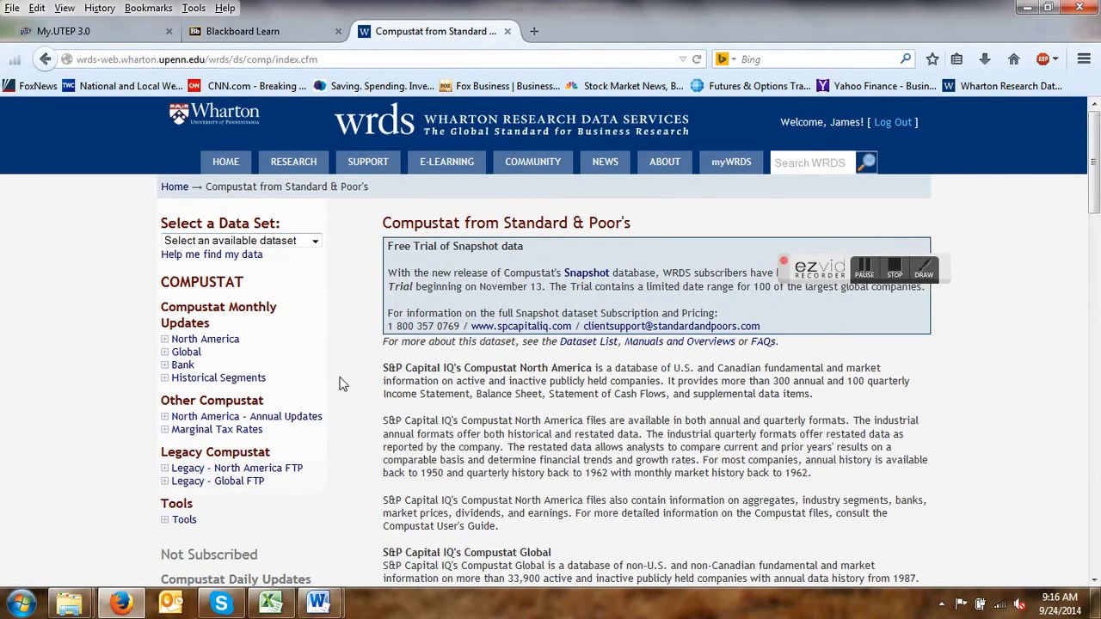
{"action": "scroll", "coordinate": [339, 383], "scroll_direction": "down", "scroll_amount": 20}
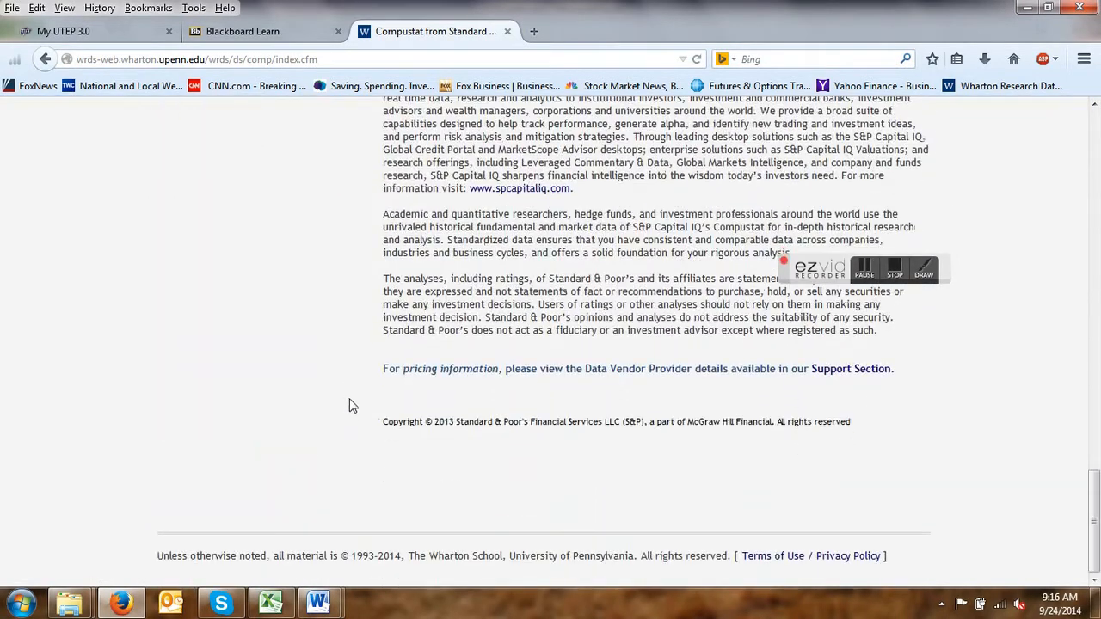
{"action": "scroll", "coordinate": [349, 400], "scroll_direction": "up", "scroll_amount": 20}
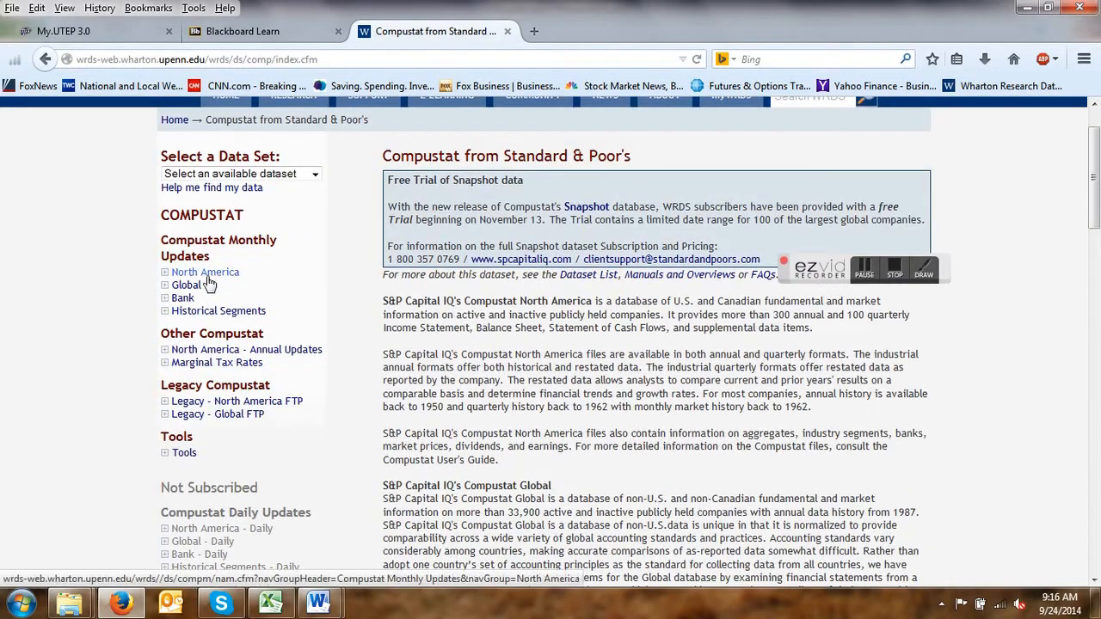
{"action": "left_click", "coordinate": [208, 279]}
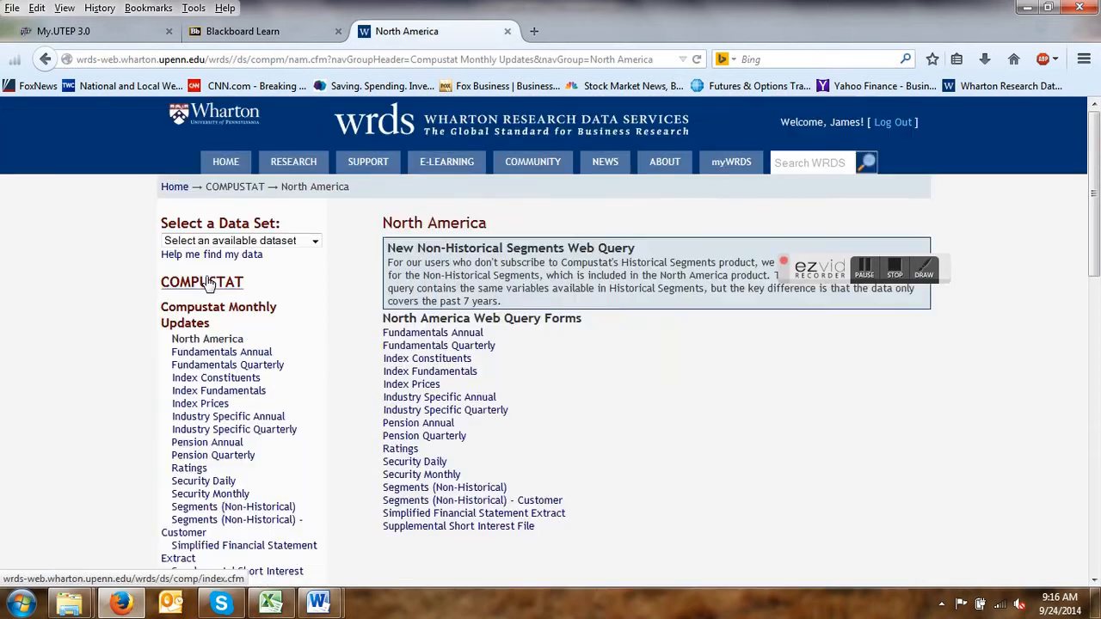
{"action": "left_click", "coordinate": [461, 342]}
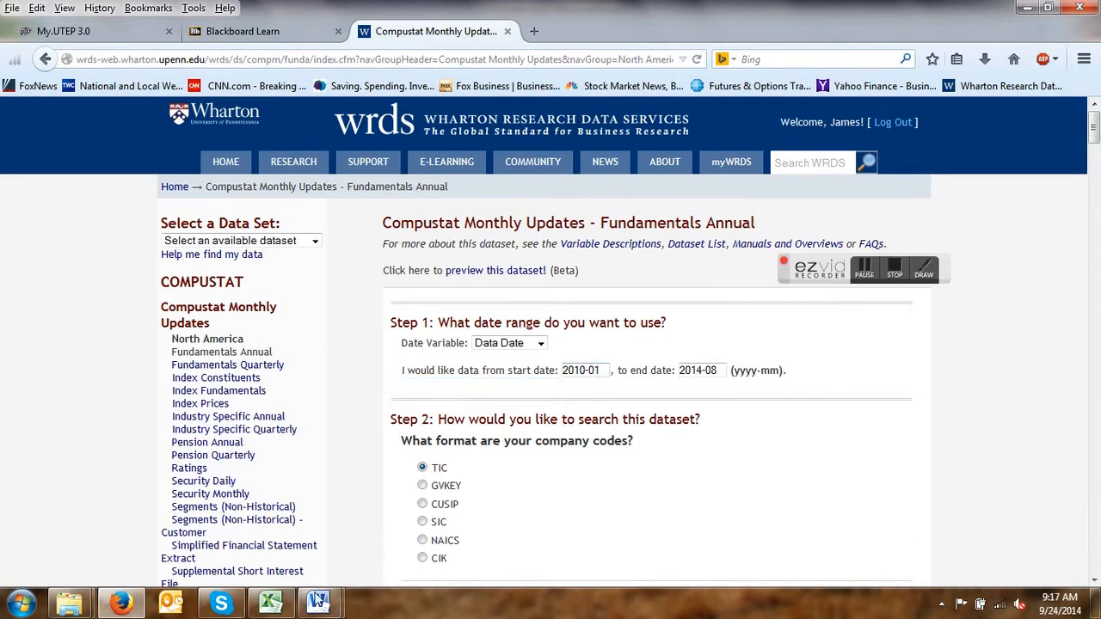
Check the sales years in the UTXConfin.xlsx Excel workbook, and set the query's start date to 2012-01 in Firefox
{"action": "left_click", "coordinate": [270, 602]}
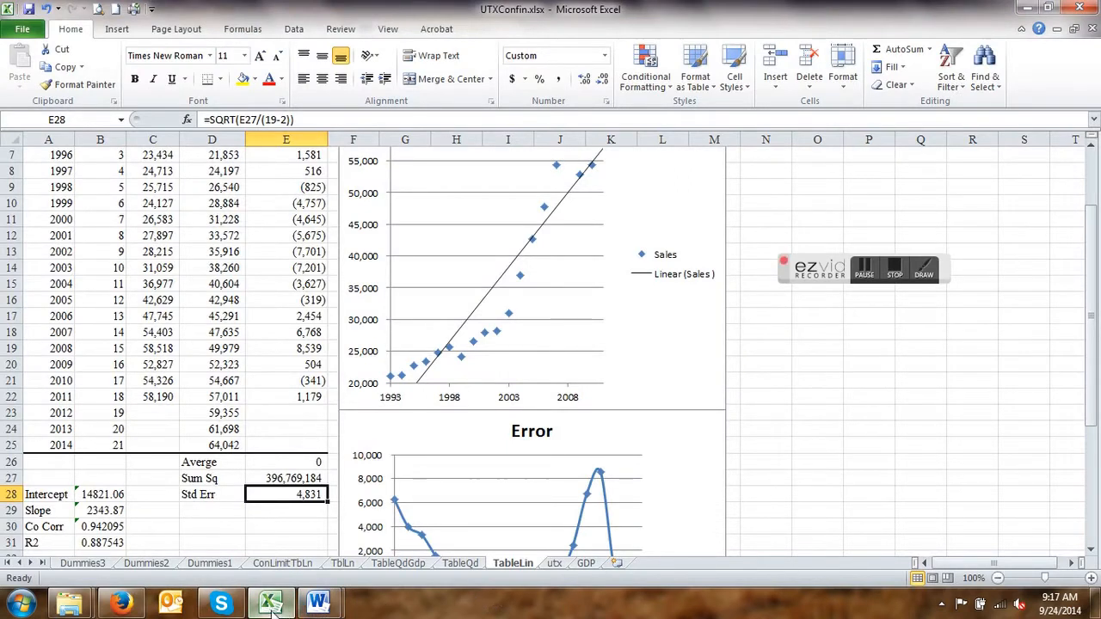
{"action": "left_click", "coordinate": [120, 604]}
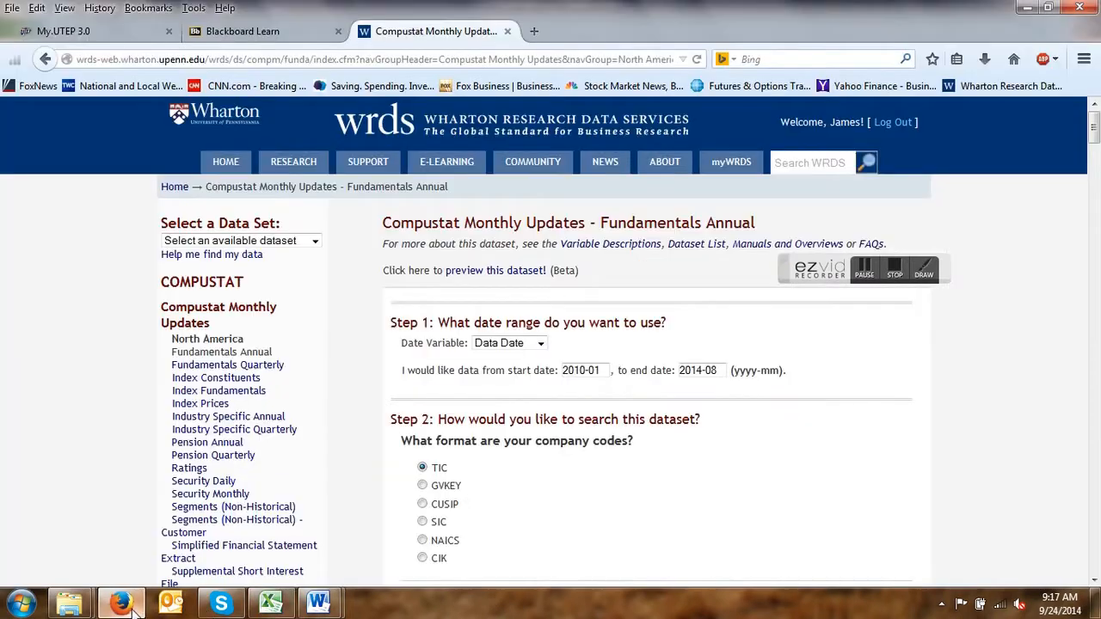
{"action": "left_click", "coordinate": [600, 372]}
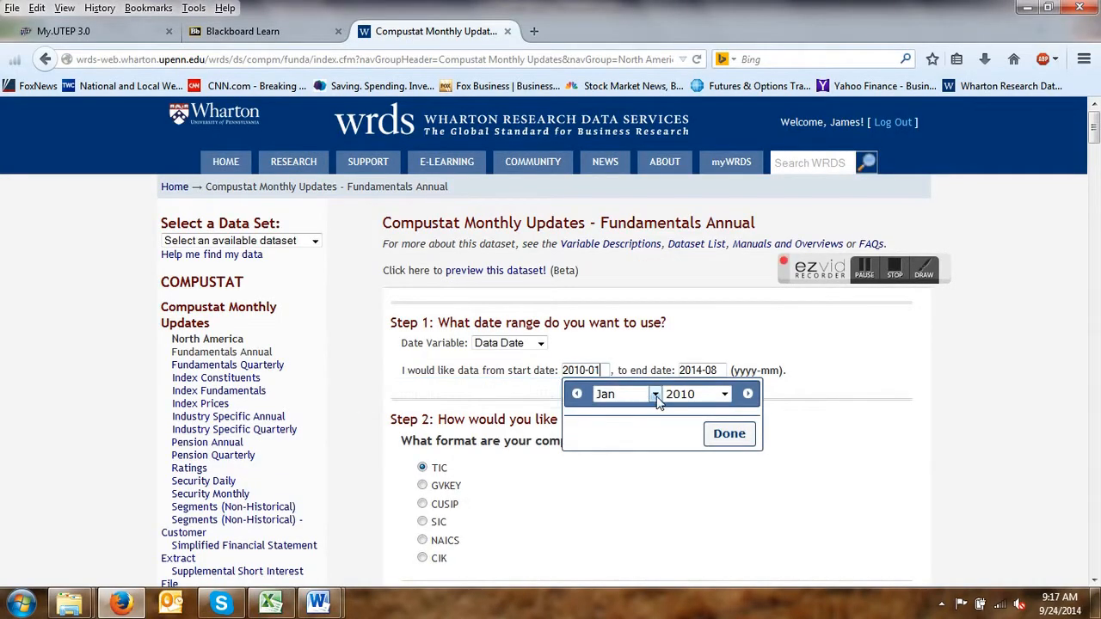
{"action": "left_click", "coordinate": [724, 396]}
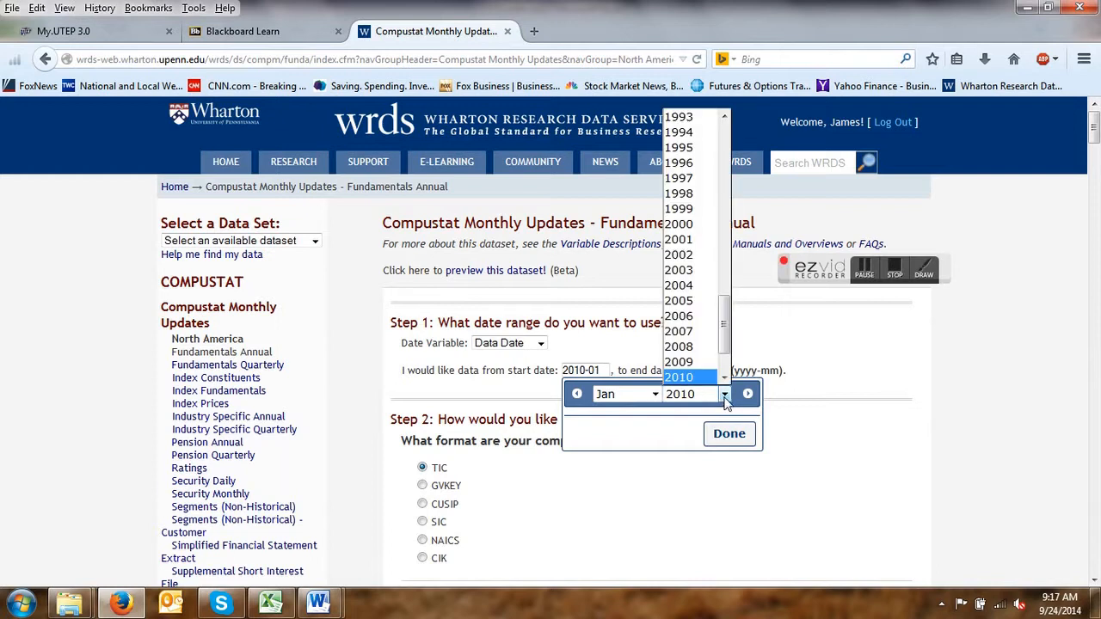
{"action": "scroll", "coordinate": [725, 403], "scroll_direction": "down", "scroll_amount": 1}
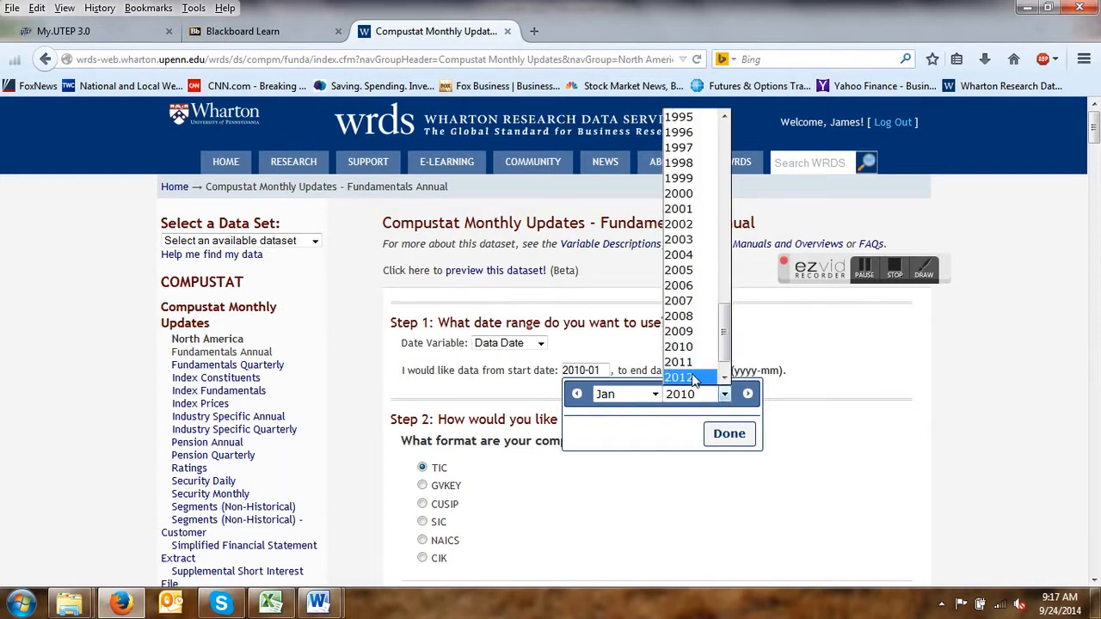
{"action": "left_click", "coordinate": [693, 379]}
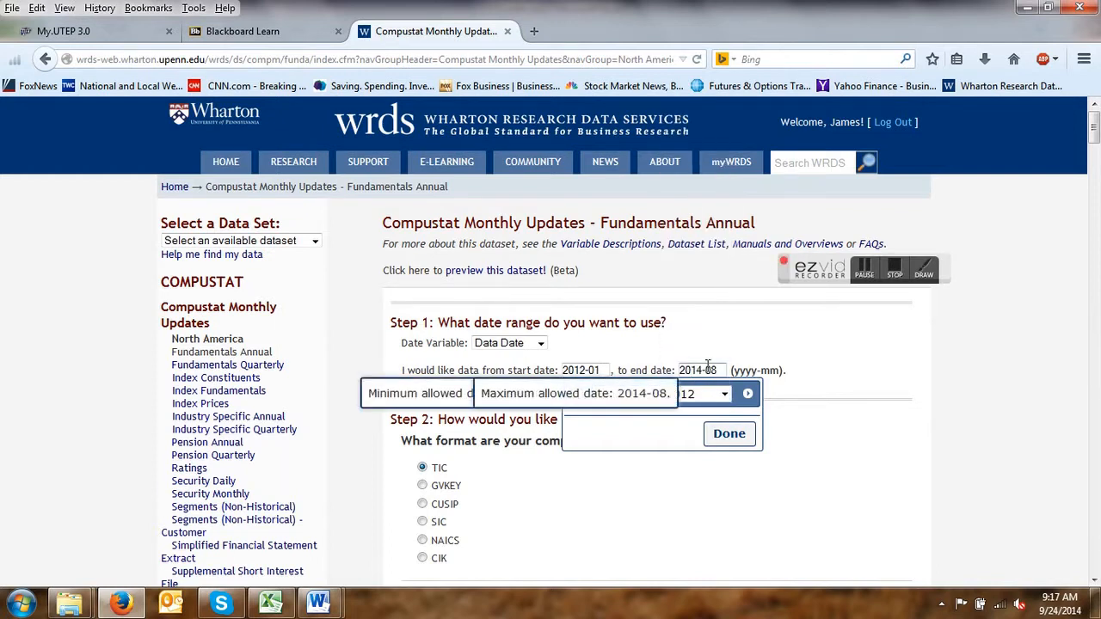
{"action": "left_click", "coordinate": [738, 448]}
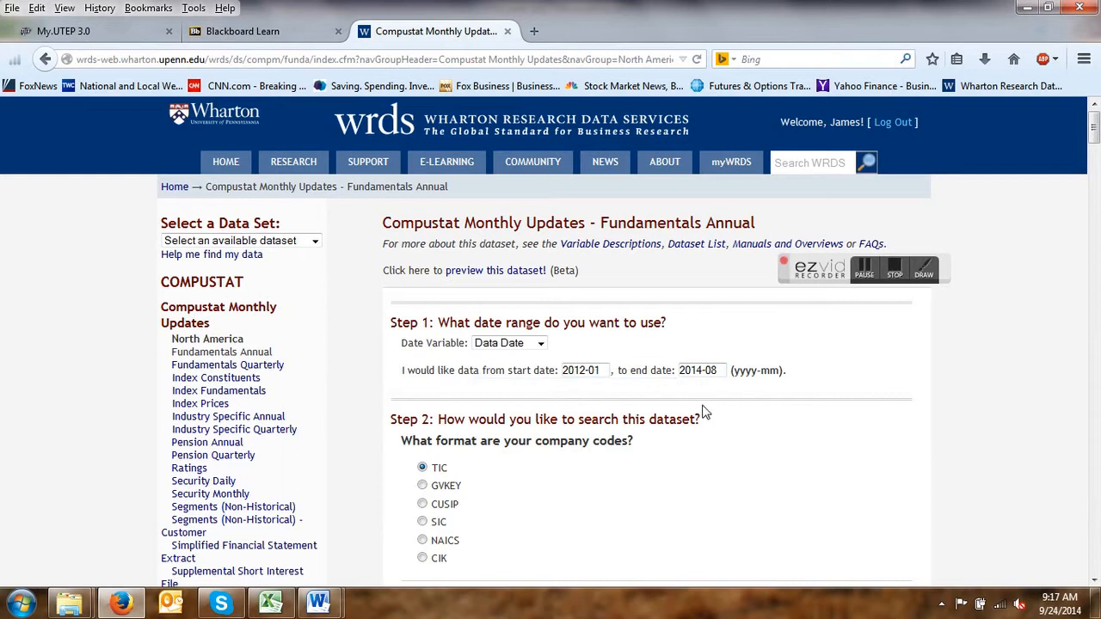
Enter the ticker utx as the manually entered company code for the query
{"action": "scroll", "coordinate": [737, 407], "scroll_direction": "down", "scroll_amount": 2}
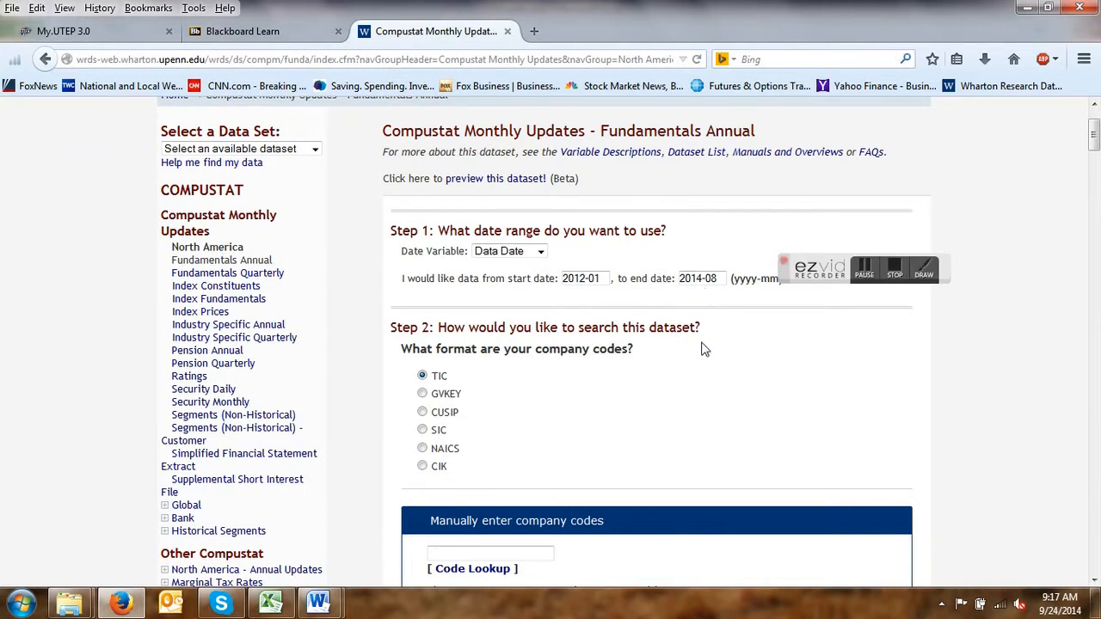
{"action": "scroll", "coordinate": [704, 349], "scroll_direction": "down", "scroll_amount": 4}
{"action": "left_click", "coordinate": [487, 370]}
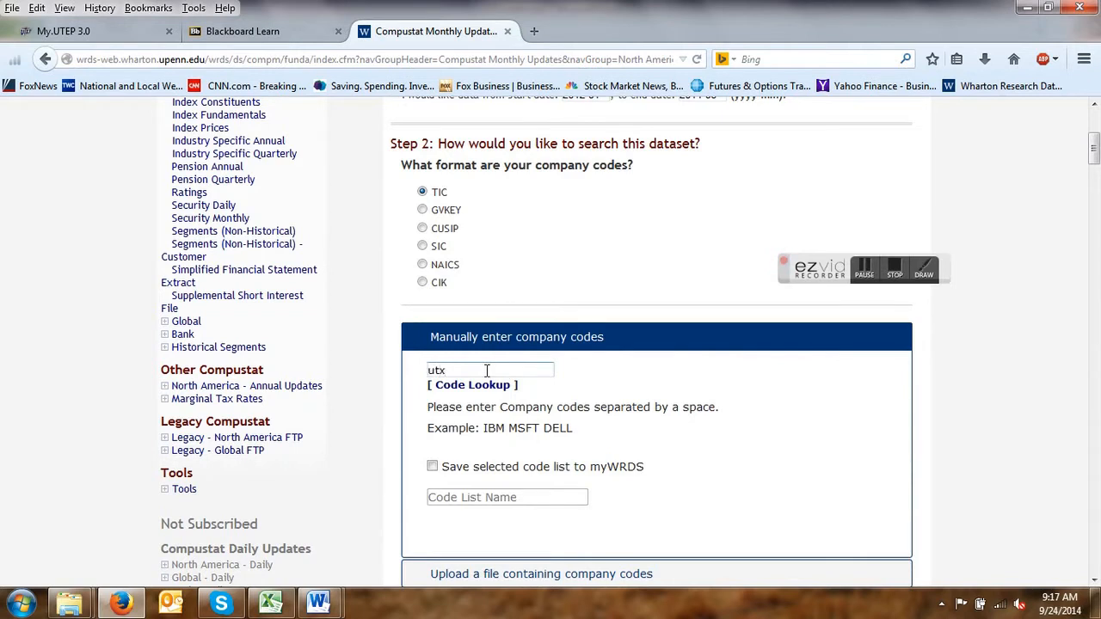
View the variable definition of RRA in the Income Statement Items list, and close its window
{"action": "scroll", "coordinate": [541, 378], "scroll_direction": "down", "scroll_amount": 20}
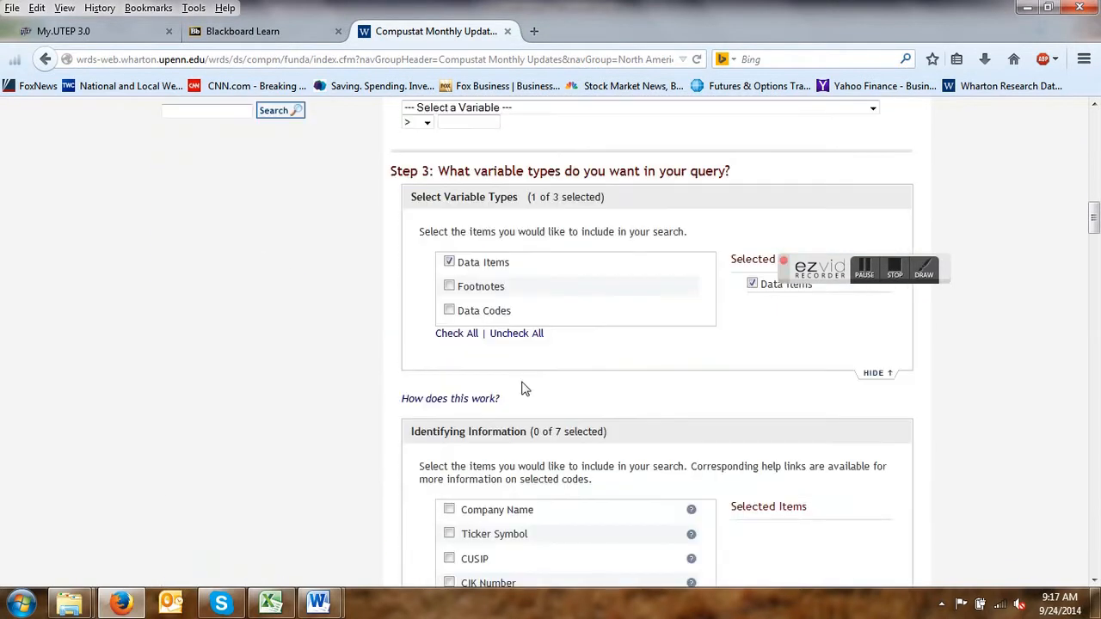
{"action": "scroll", "coordinate": [388, 413], "scroll_direction": "down", "scroll_amount": 10}
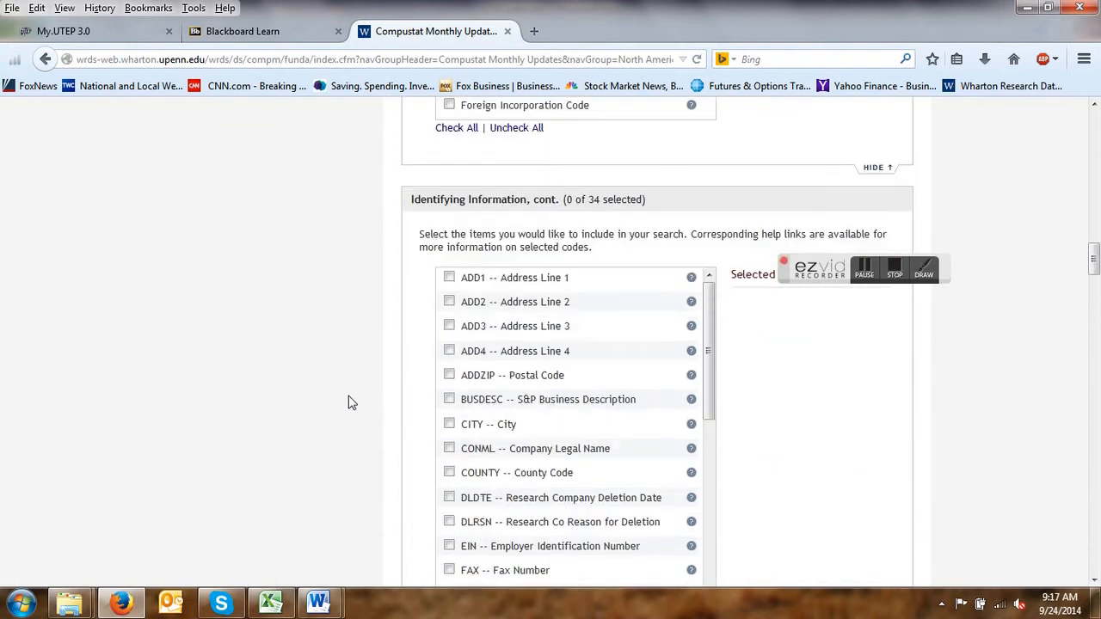
{"action": "scroll", "coordinate": [340, 396], "scroll_direction": "down", "scroll_amount": 14}
{"action": "scroll", "coordinate": [348, 391], "scroll_direction": "up", "scroll_amount": 3}
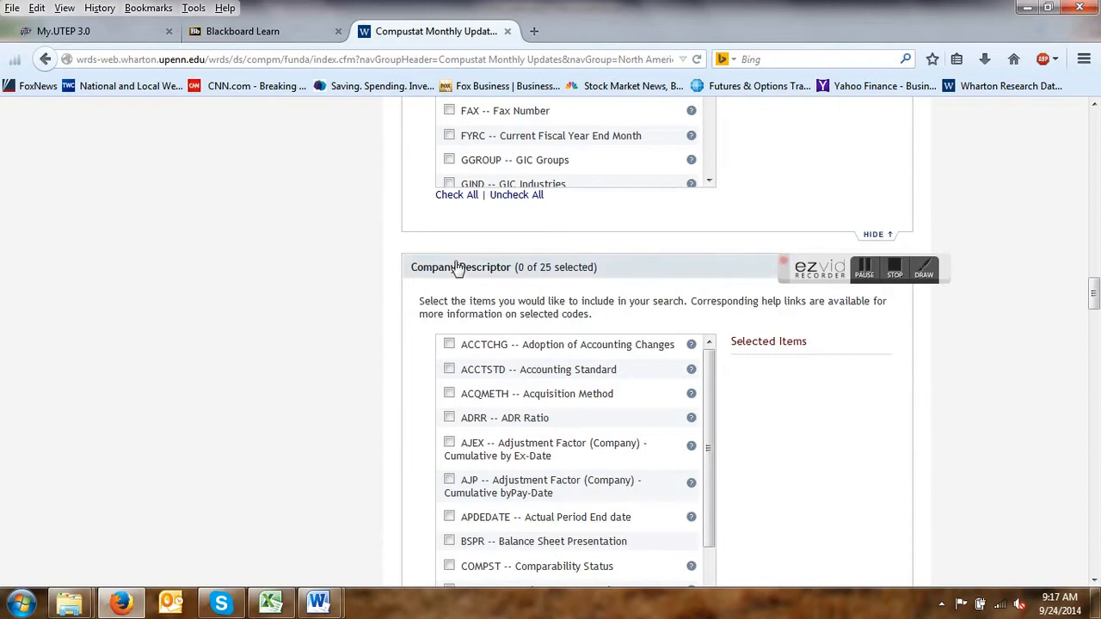
{"action": "scroll", "coordinate": [335, 361], "scroll_direction": "down", "scroll_amount": 6}
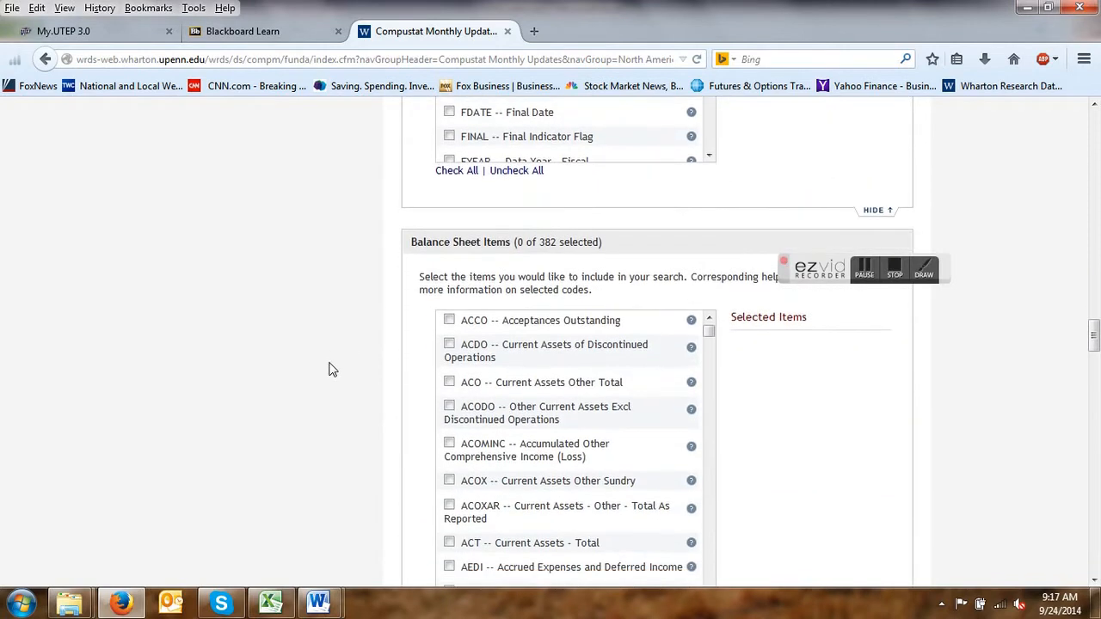
{"action": "scroll", "coordinate": [344, 353], "scroll_direction": "down", "scroll_amount": 6}
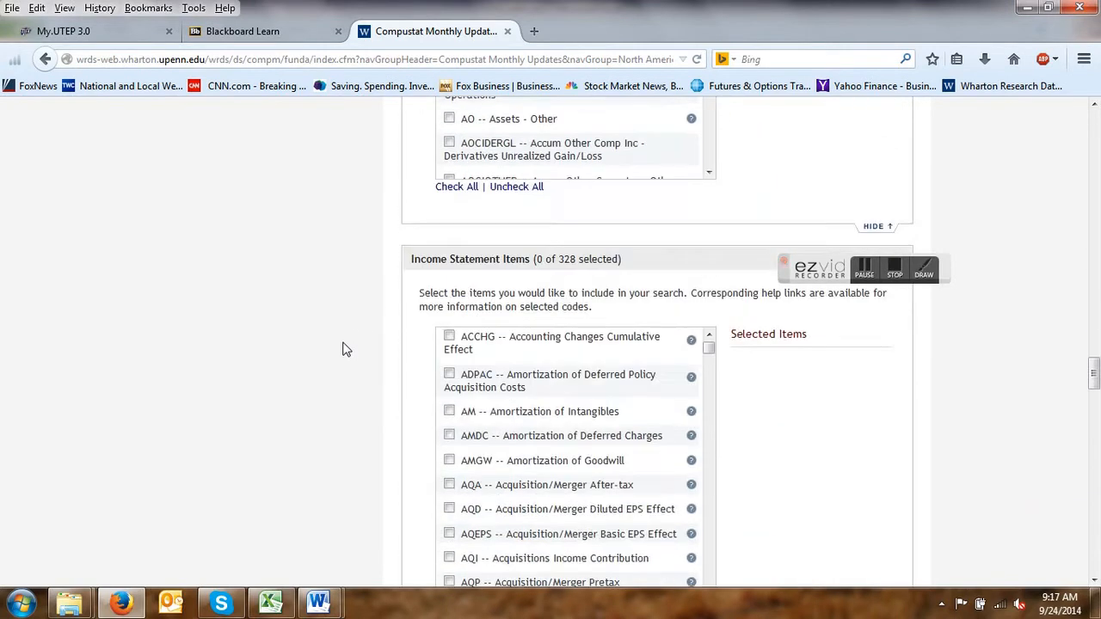
{"action": "scroll", "coordinate": [342, 350], "scroll_direction": "down", "scroll_amount": 2}
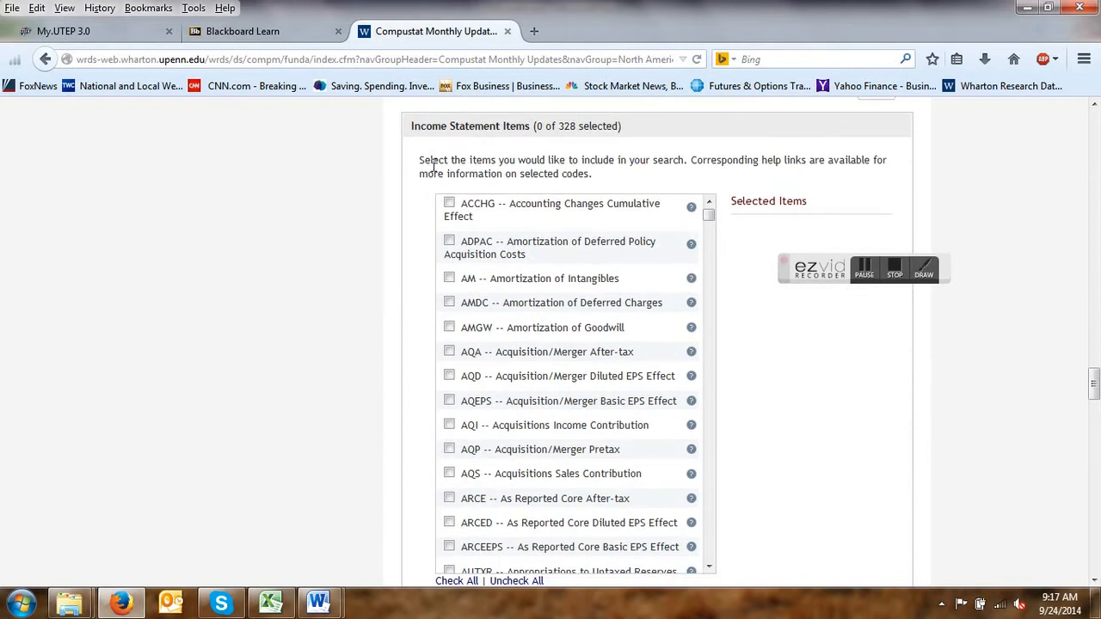
{"action": "left_click_drag", "start_coordinate": [711, 220], "coordinate": [729, 466]}
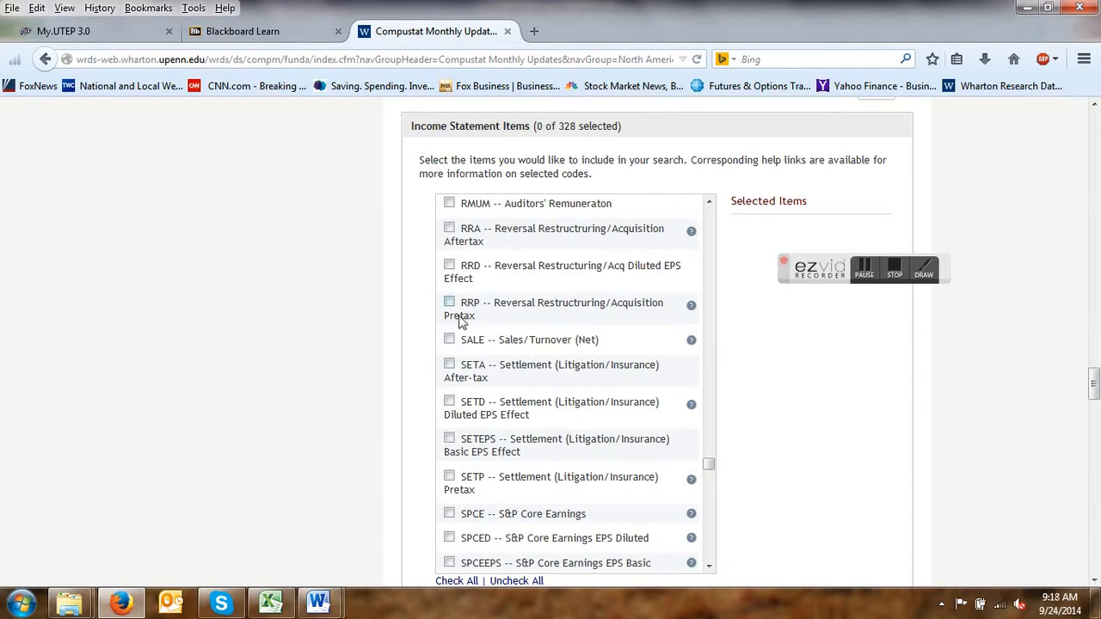
{"action": "left_click", "coordinate": [692, 232]}
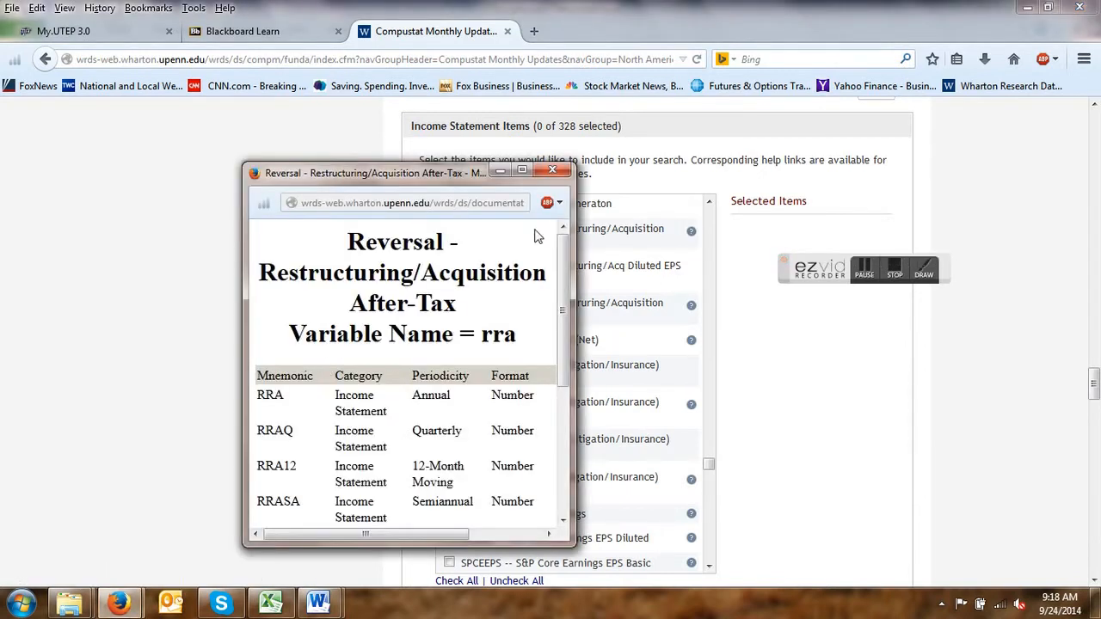
{"action": "left_click_drag", "start_coordinate": [564, 303], "coordinate": [566, 275]}
{"action": "left_click", "coordinate": [554, 171]}
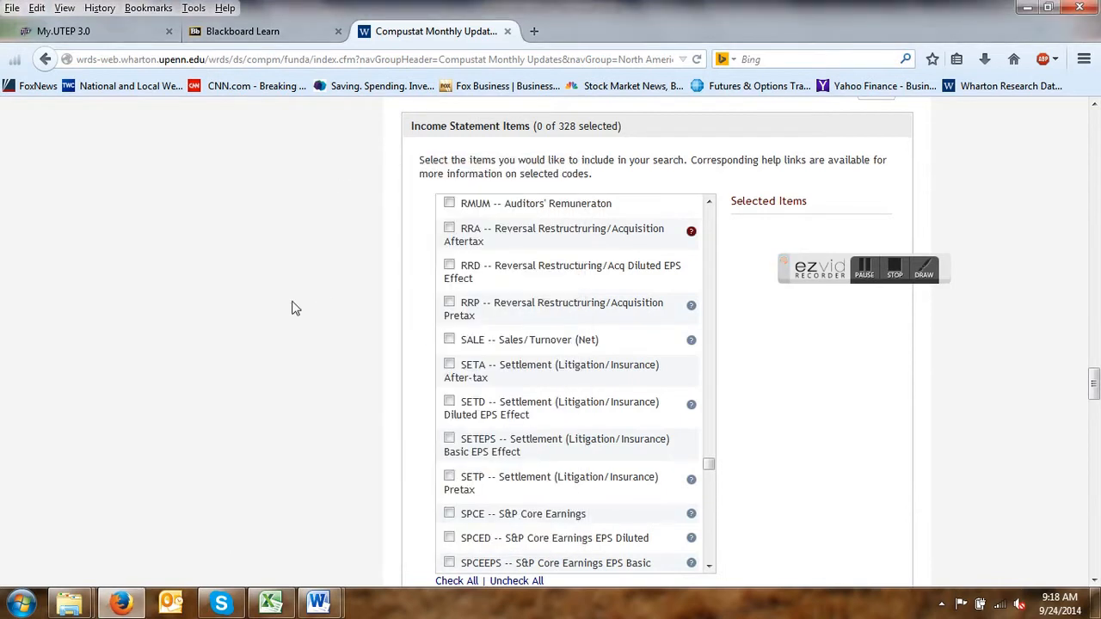
Include the SALE -- Sales/Turnover (Net) item in the query and choose Excel spreadsheet (*.xlsx) as the output format
{"action": "left_click", "coordinate": [450, 341]}
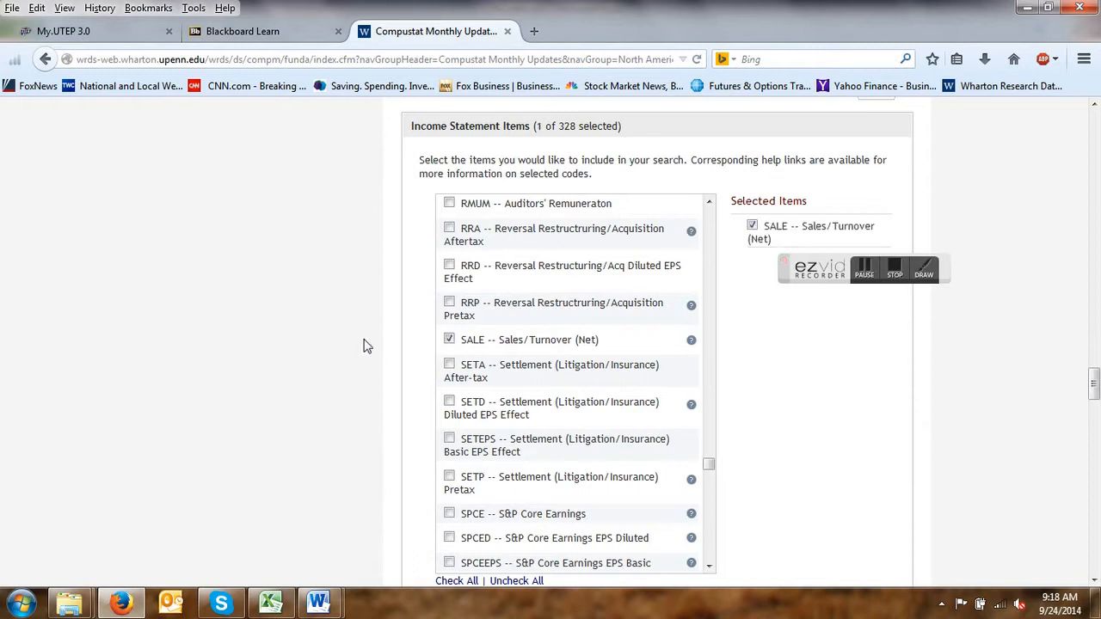
{"action": "scroll", "coordinate": [265, 346], "scroll_direction": "down", "scroll_amount": 10}
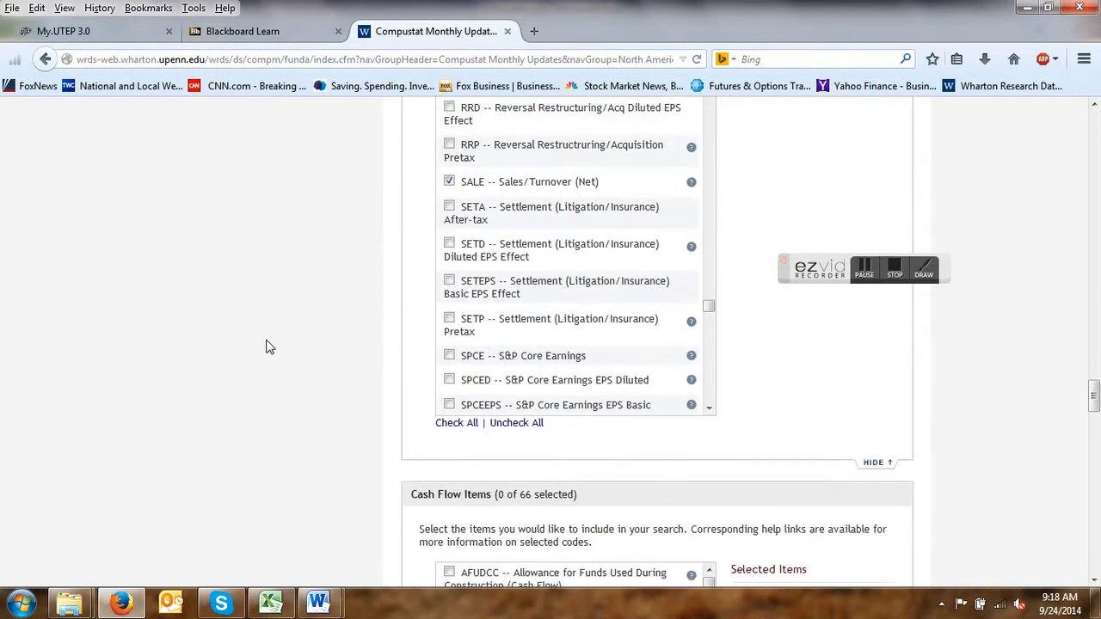
{"action": "scroll", "coordinate": [266, 347], "scroll_direction": "down", "scroll_amount": 20}
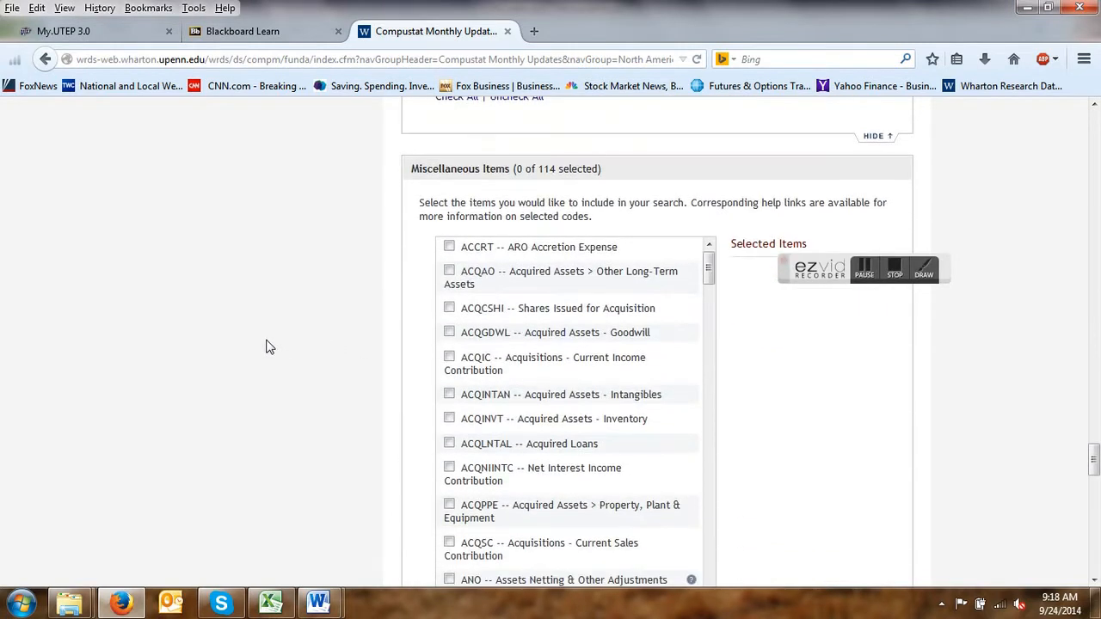
{"action": "scroll", "coordinate": [266, 347], "scroll_direction": "down", "scroll_amount": 6}
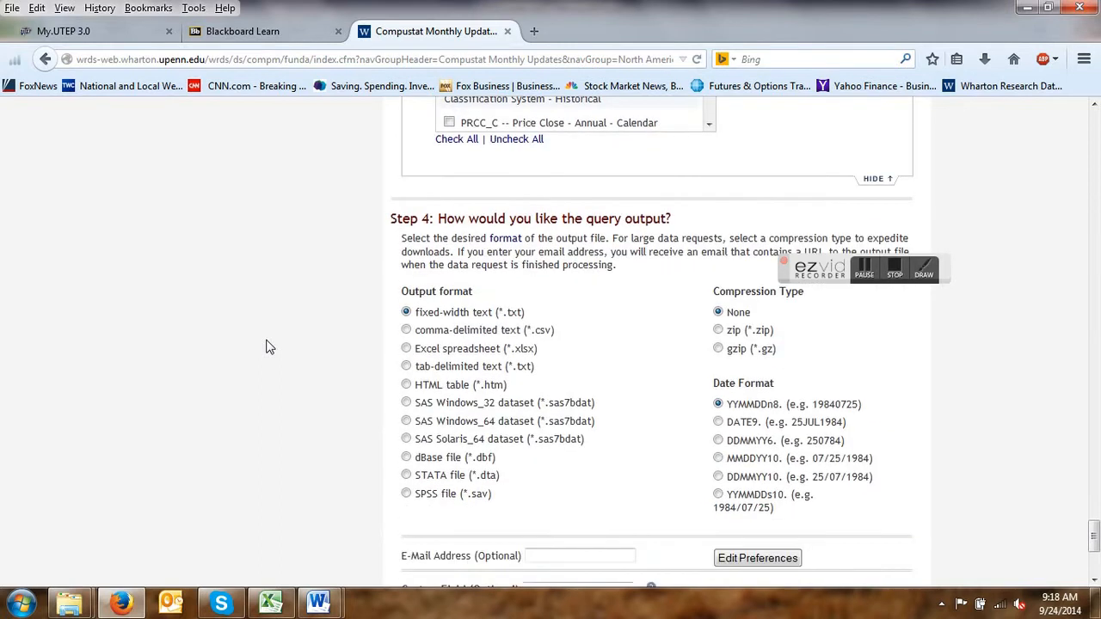
{"action": "left_click", "coordinate": [406, 348]}
Submit the WRDS query and open its .xlsx output file in Microsoft Excel
{"action": "scroll", "coordinate": [363, 362], "scroll_direction": "down", "scroll_amount": 5}
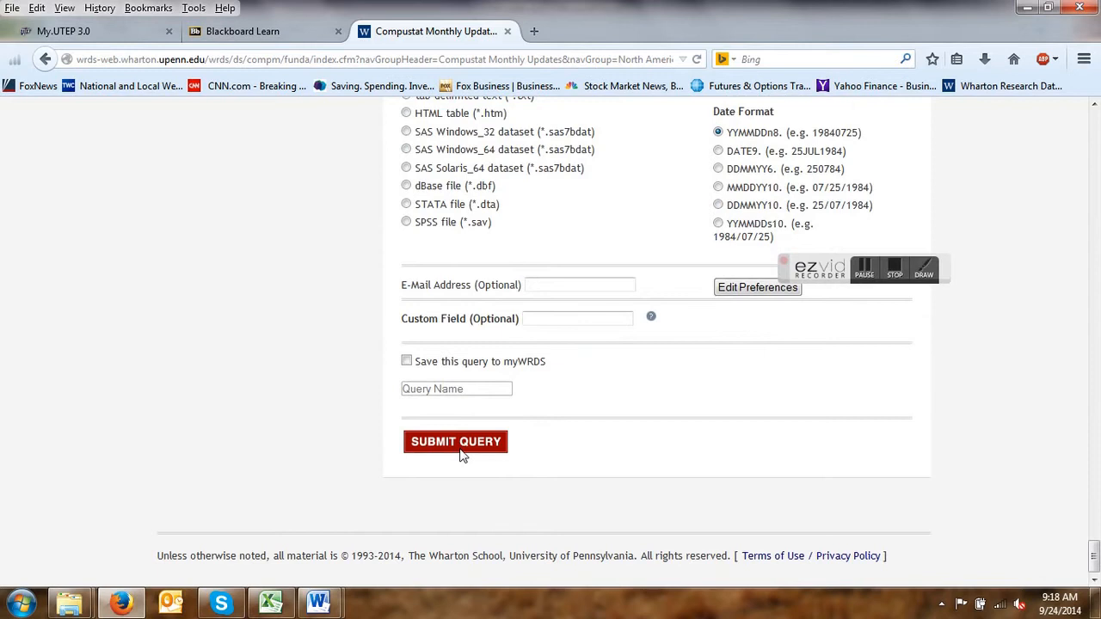
{"action": "left_click", "coordinate": [456, 443]}
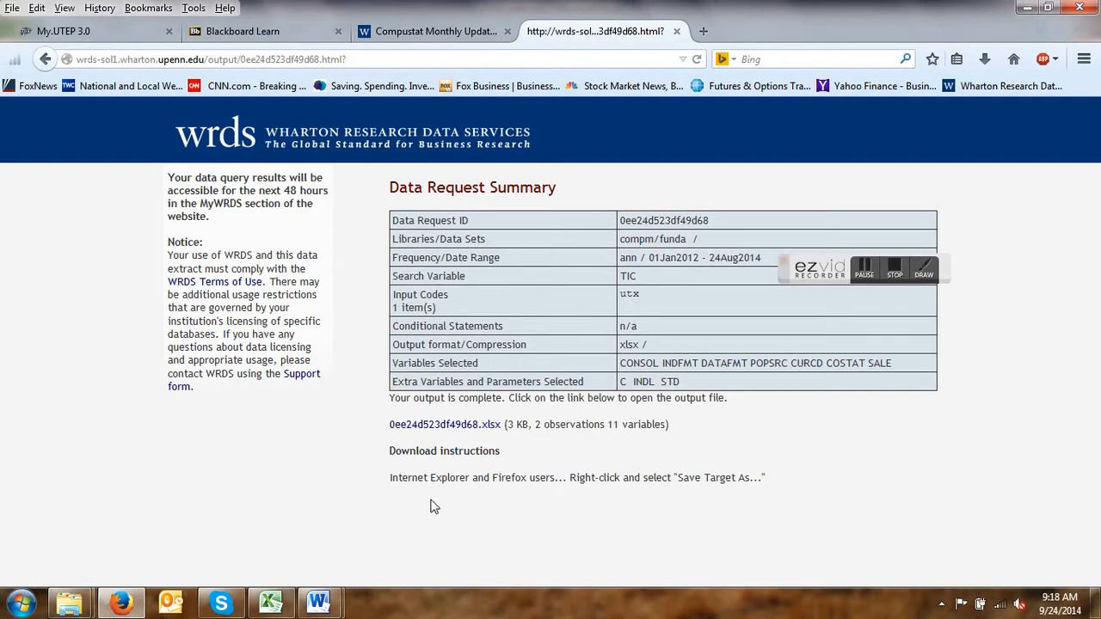
{"action": "left_click", "coordinate": [425, 426]}
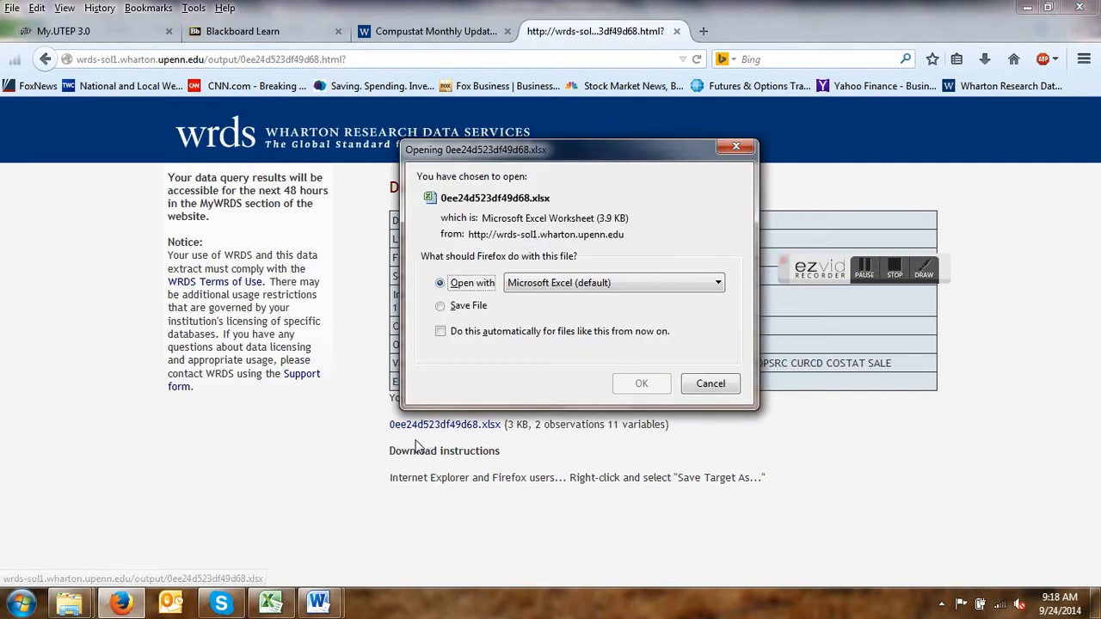
{"action": "left_click", "coordinate": [652, 384]}
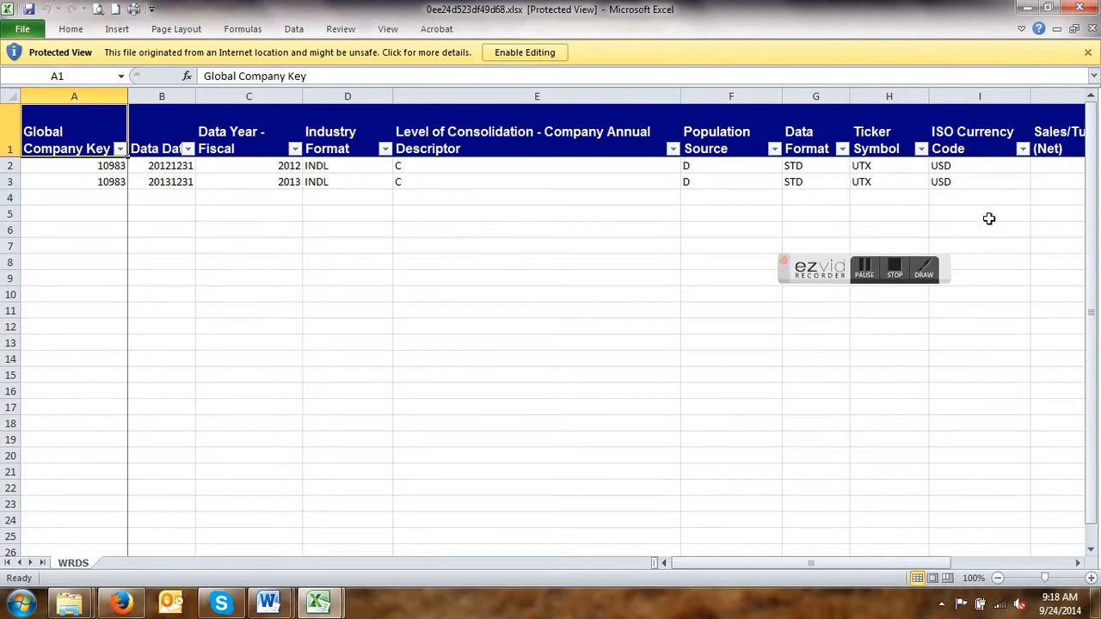
Copy the two Sales/Turnover (Net) values from the downloaded file into C23:C24 on the TableLin sheet of UTXConfin.xlsx
{"action": "left_click_drag", "start_coordinate": [713, 571], "coordinate": [832, 564]}
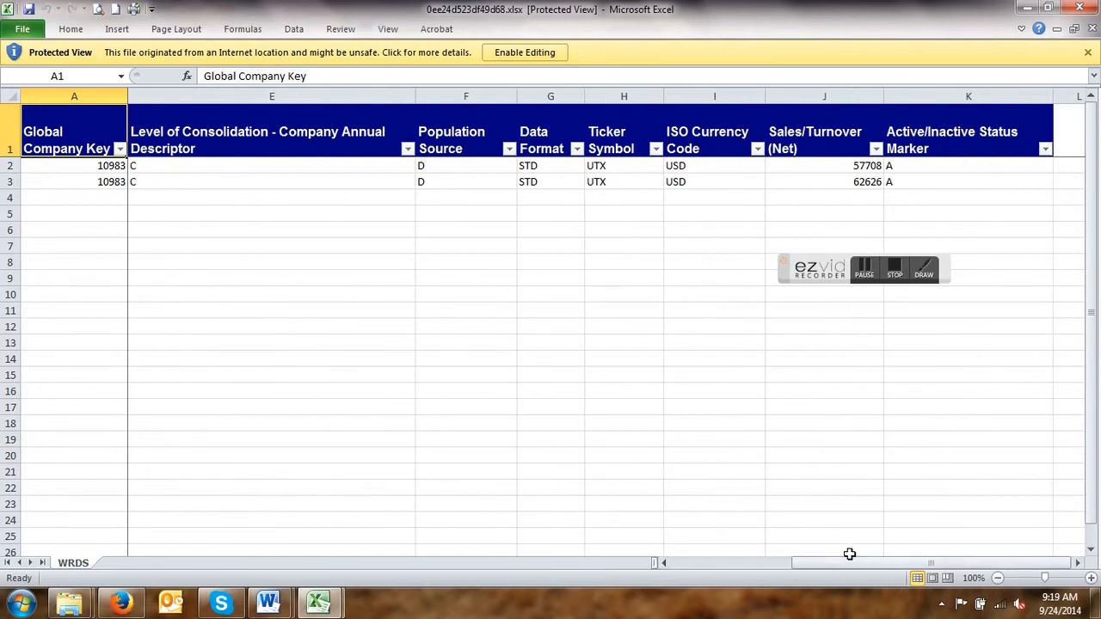
{"action": "left_click_drag", "start_coordinate": [858, 167], "coordinate": [858, 178]}
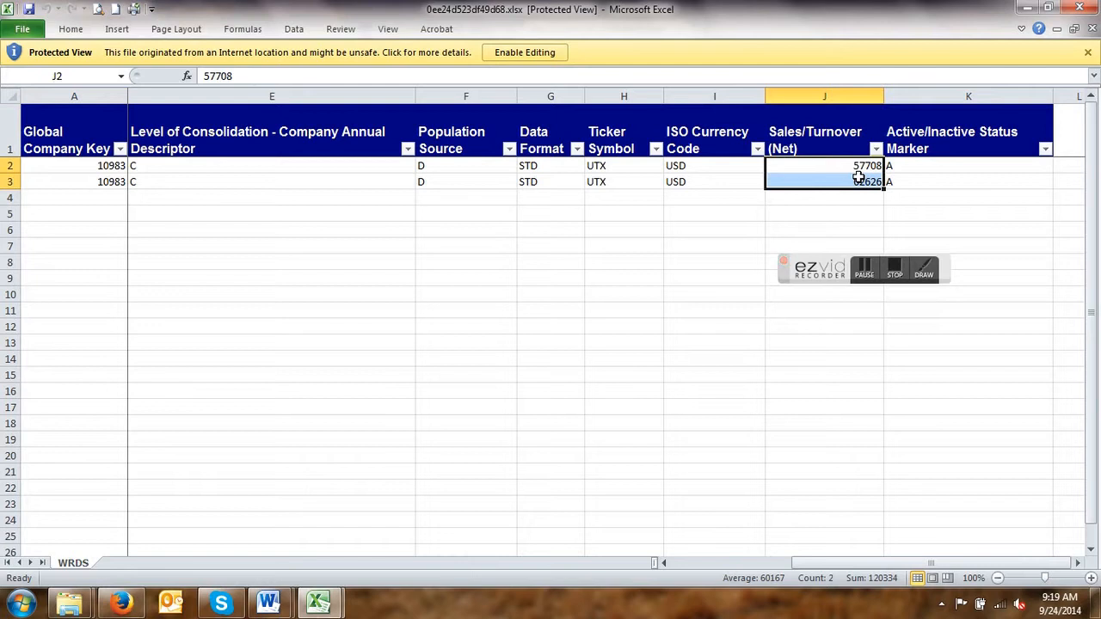
{"action": "key", "text": "ctrl+c"}
{"action": "left_click", "coordinate": [318, 604]}
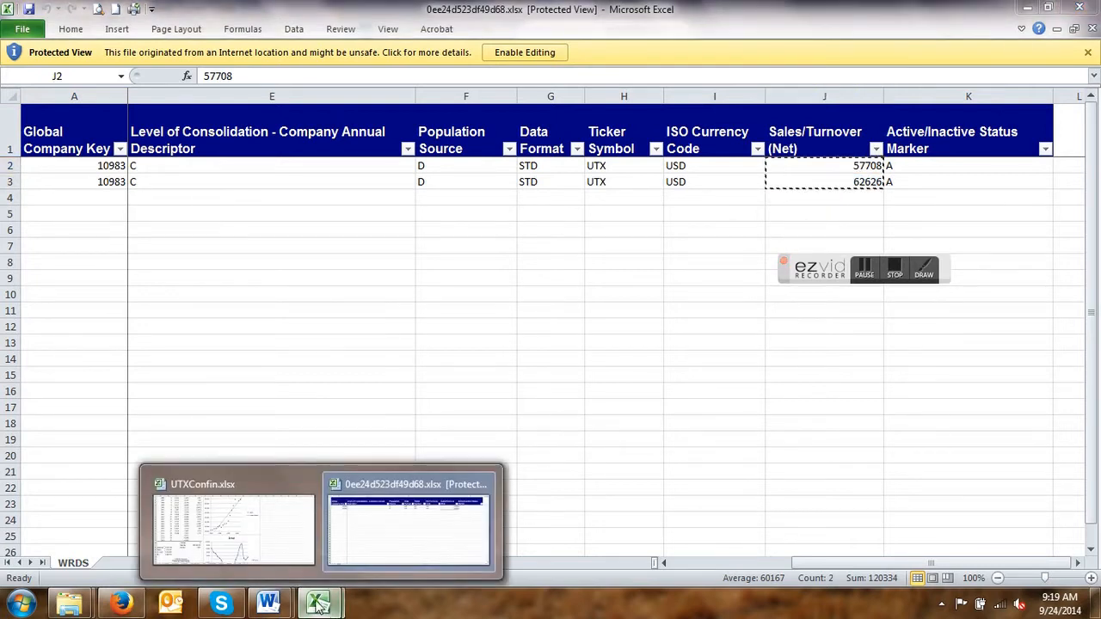
{"action": "left_click", "coordinate": [275, 537]}
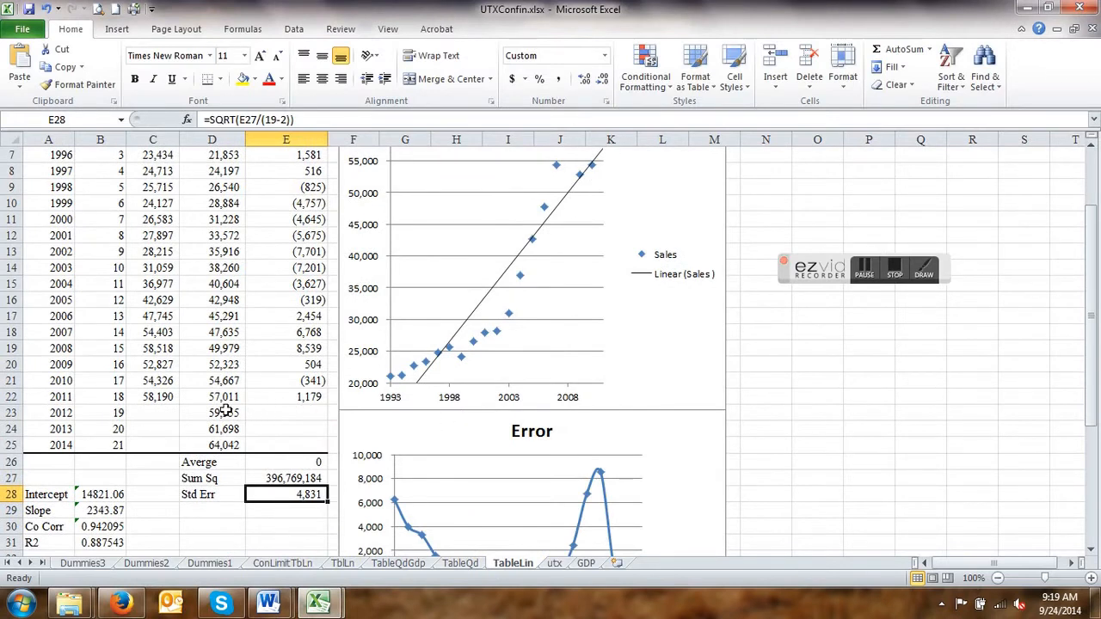
{"action": "left_click", "coordinate": [146, 415]}
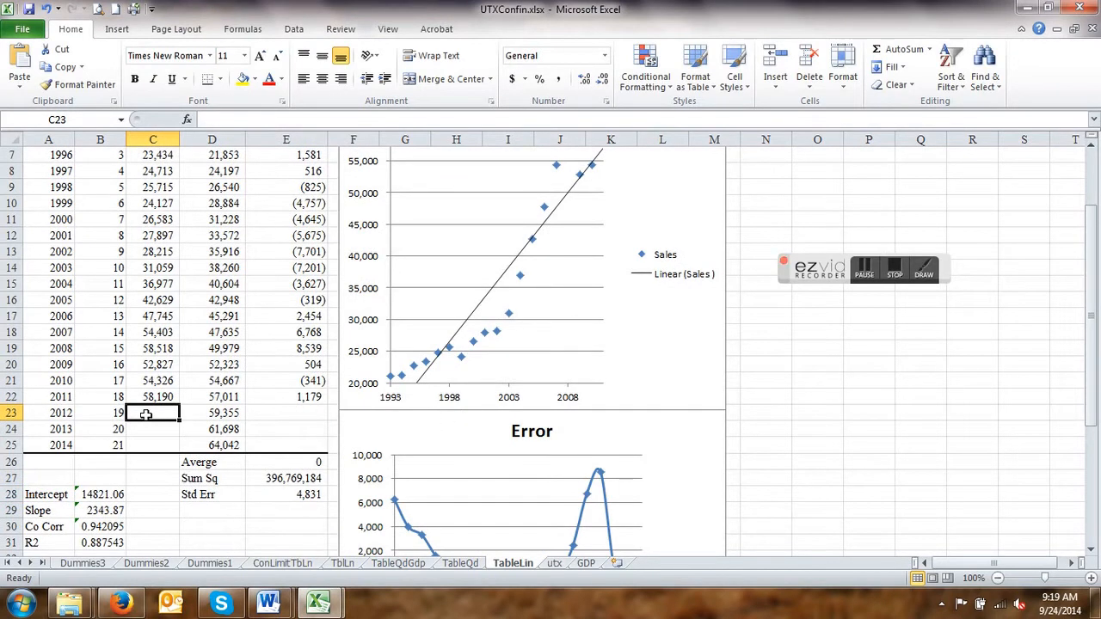
{"action": "key", "text": "ctrl+v"}
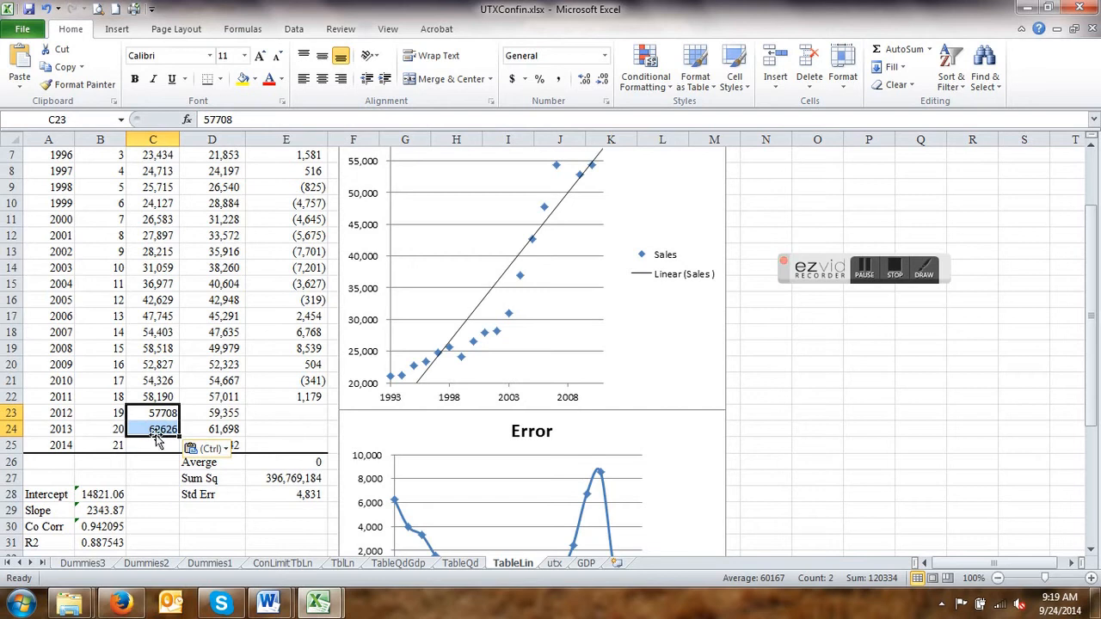
Extend the forecast error formula from E22 down to E24 on TableLin and compare the new errors with the Error chart
{"action": "left_click", "coordinate": [308, 398]}
{"action": "left_click_drag", "start_coordinate": [327, 406], "coordinate": [327, 434]}
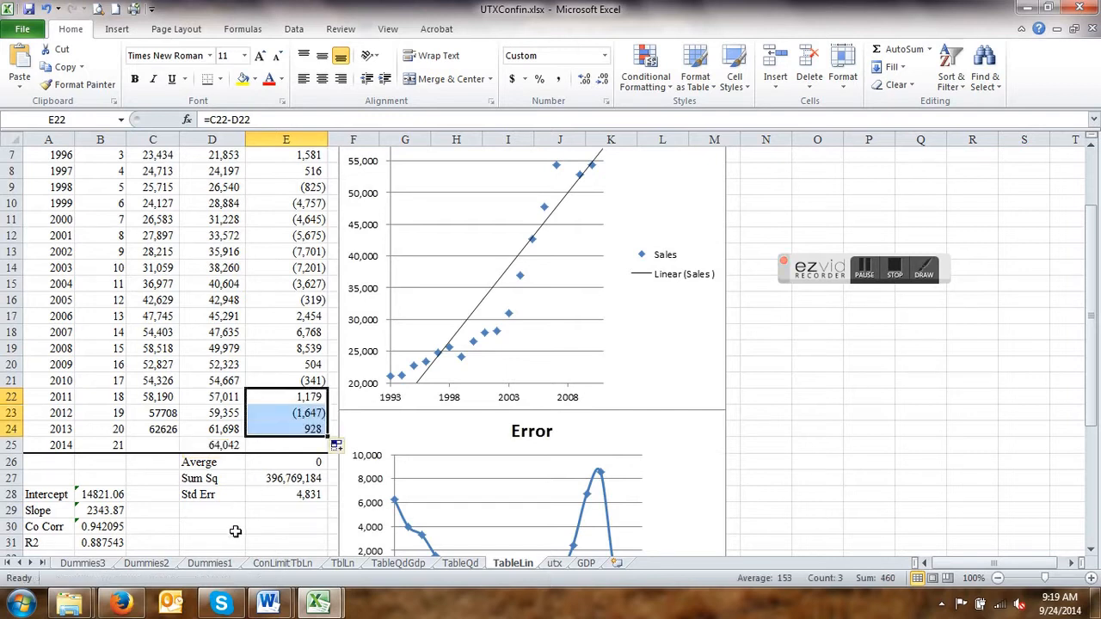
{"action": "left_click", "coordinate": [279, 414]}
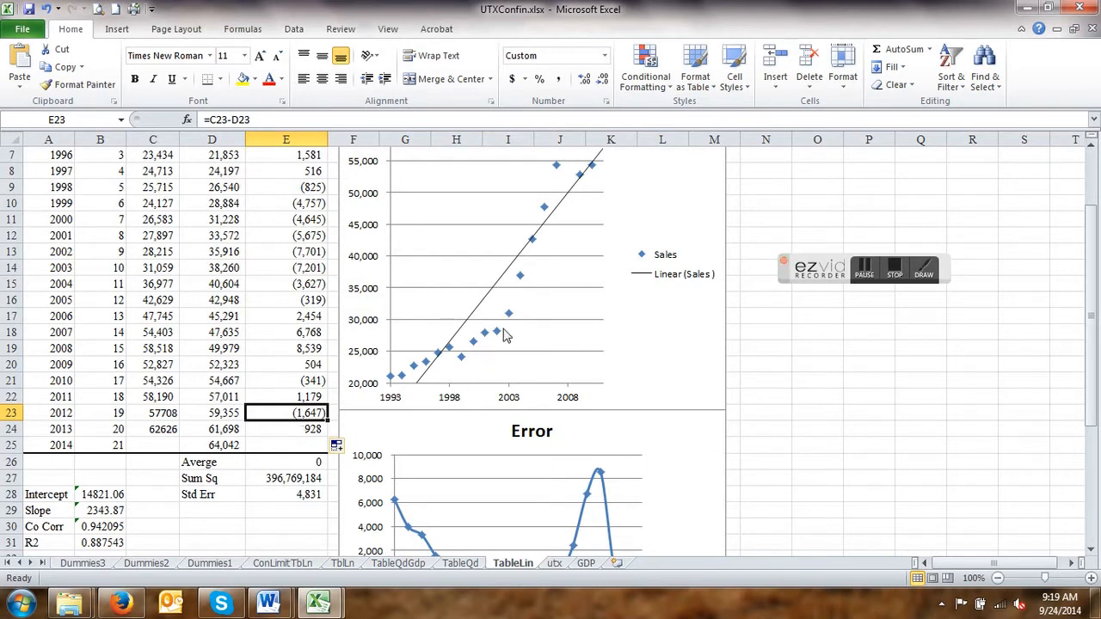
{"action": "scroll", "coordinate": [505, 334], "scroll_direction": "down", "scroll_amount": 2}
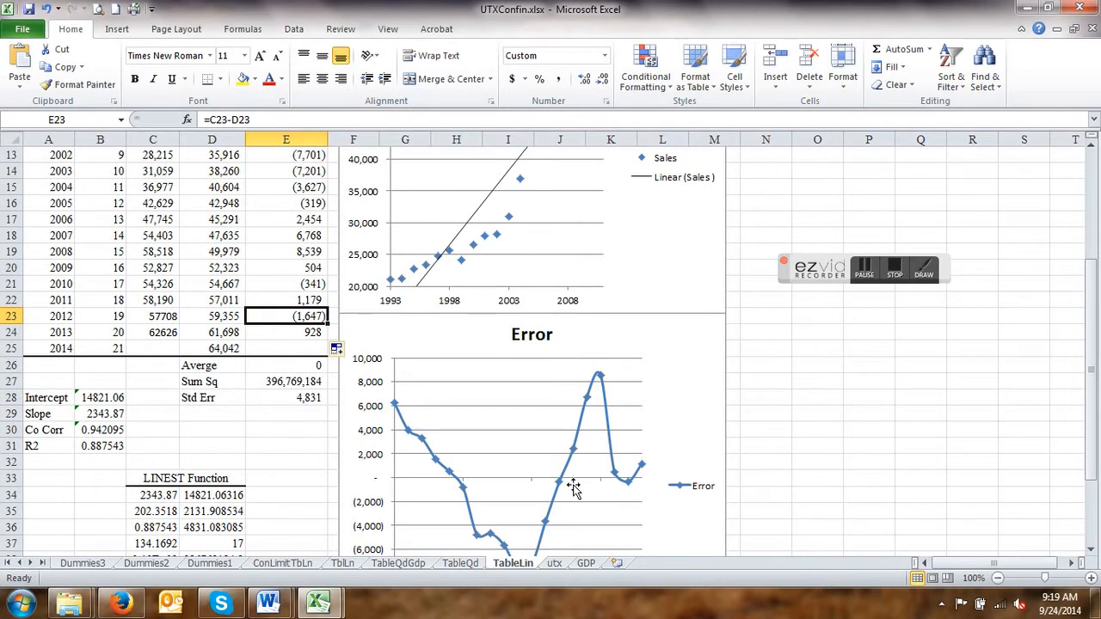
{"action": "scroll", "coordinate": [376, 411], "scroll_direction": "up", "scroll_amount": 1}
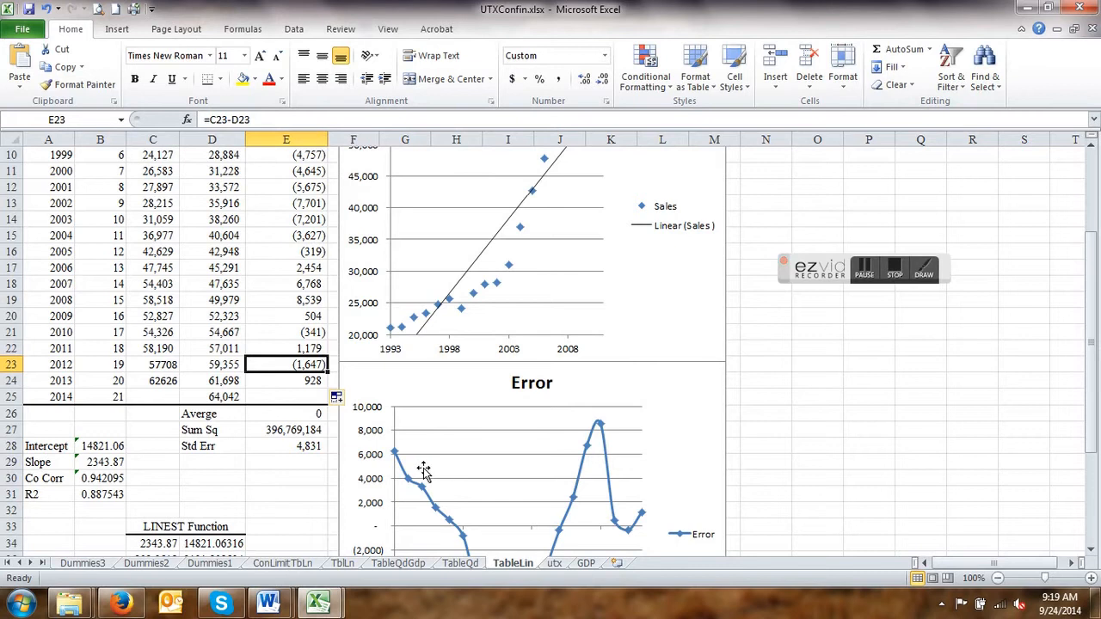
{"action": "scroll", "coordinate": [426, 469], "scroll_direction": "down", "scroll_amount": 2}
{"action": "scroll", "coordinate": [170, 372], "scroll_direction": "up", "scroll_amount": 1}
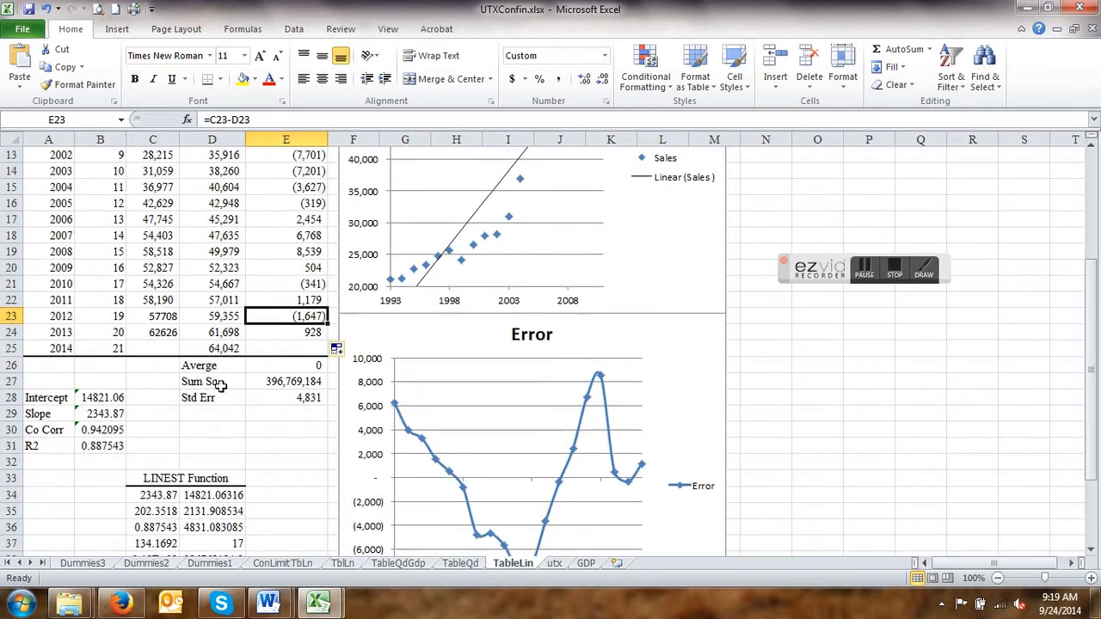
Copy the 2012 and 2013 sales from TableLin into D23:D24 on TableQd and extend the error formula from F22 to F24
{"action": "left_click_drag", "start_coordinate": [155, 318], "coordinate": [156, 328]}
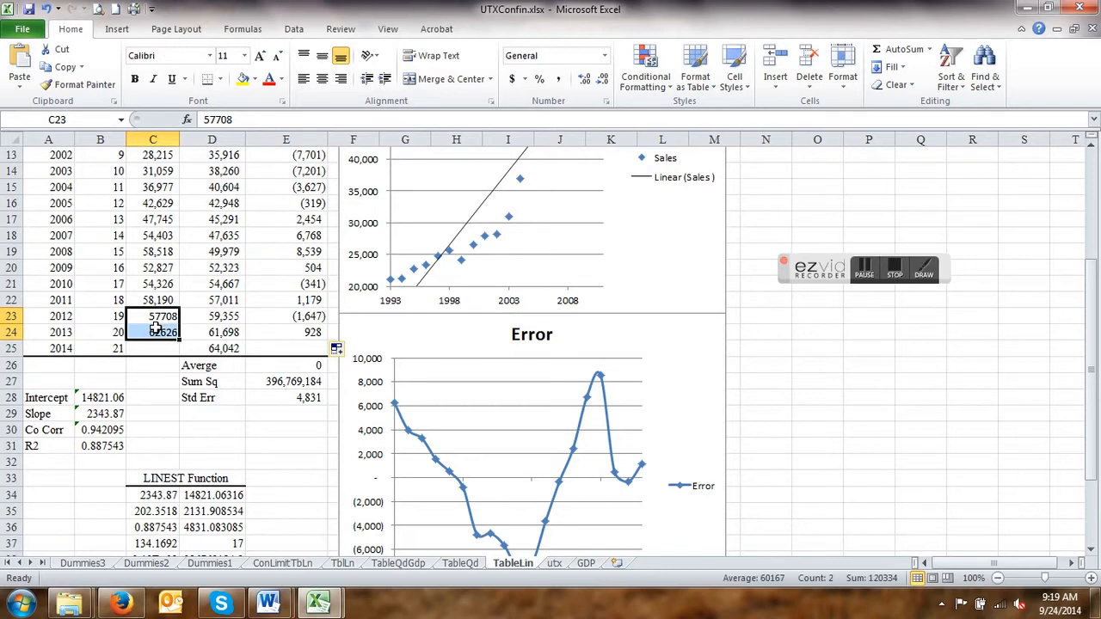
{"action": "key", "text": "ctrl+c"}
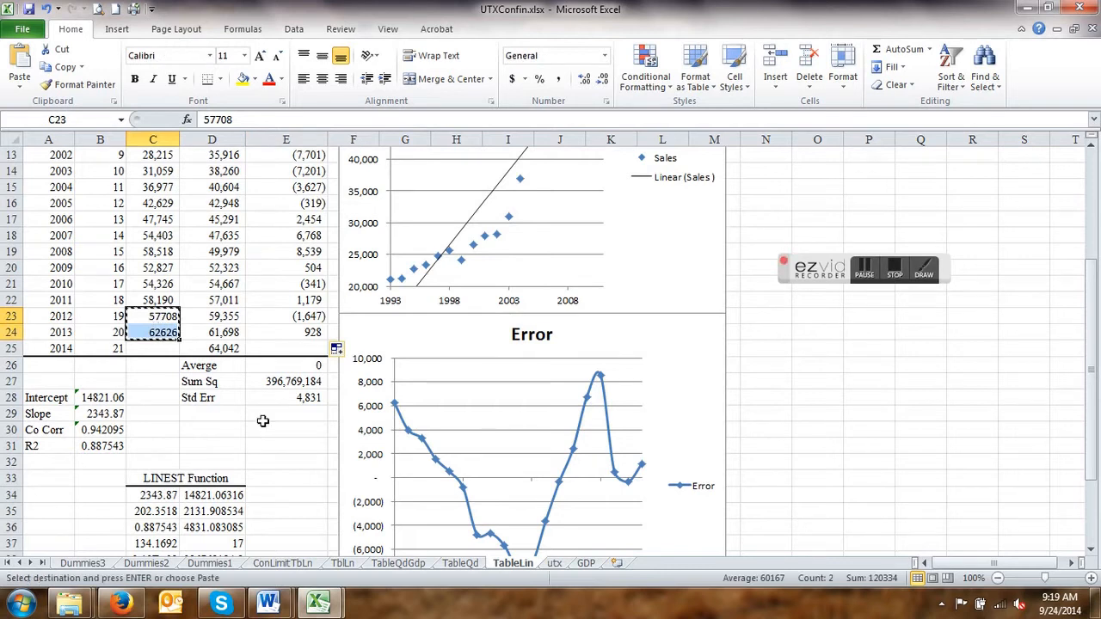
{"action": "left_click", "coordinate": [460, 564]}
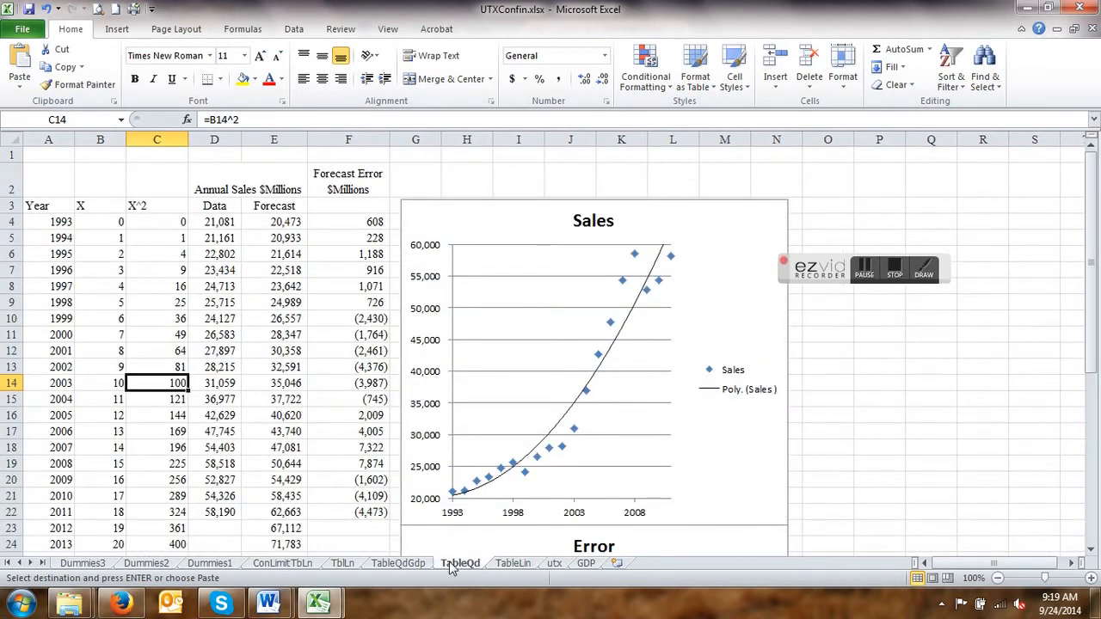
{"action": "left_click", "coordinate": [231, 528]}
{"action": "scroll", "coordinate": [230, 528], "scroll_direction": "down", "scroll_amount": 2}
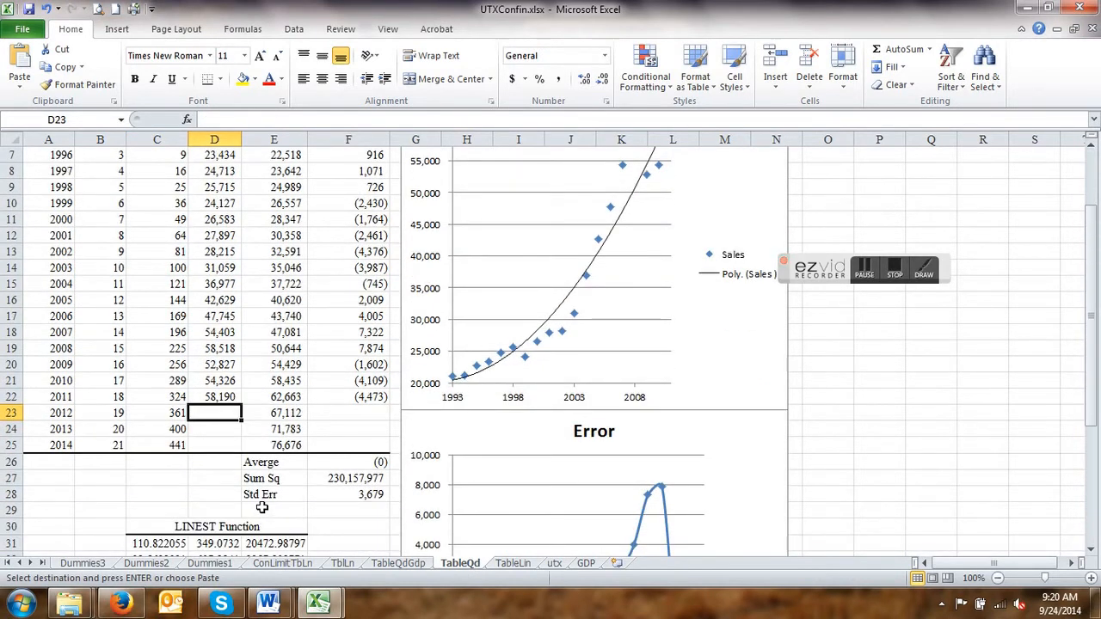
{"action": "key", "text": "ctrl+v"}
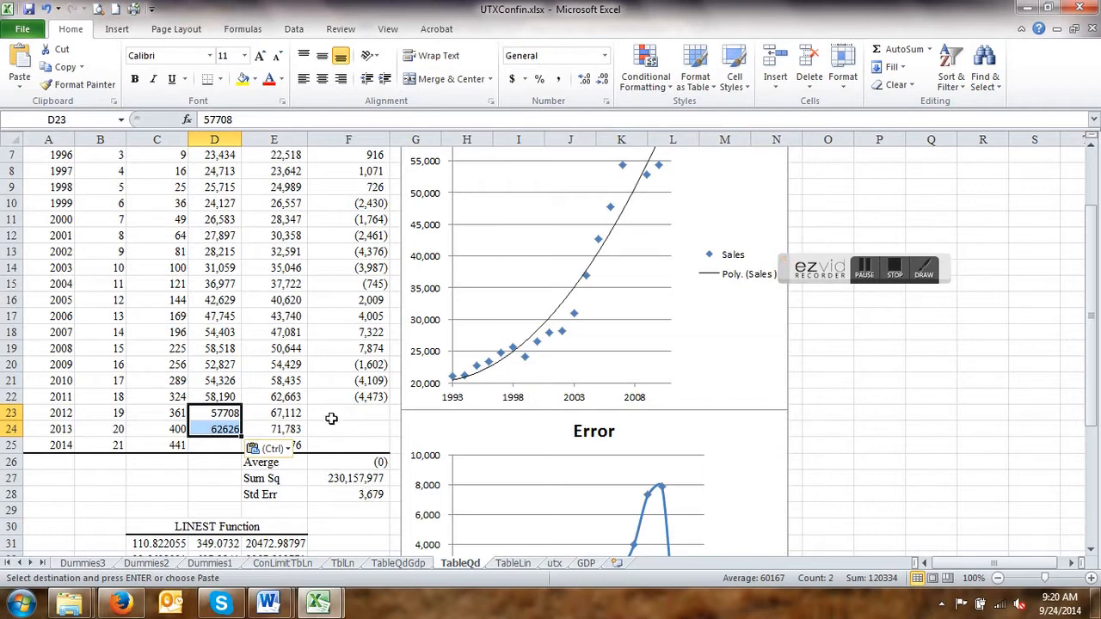
{"action": "left_click", "coordinate": [368, 395]}
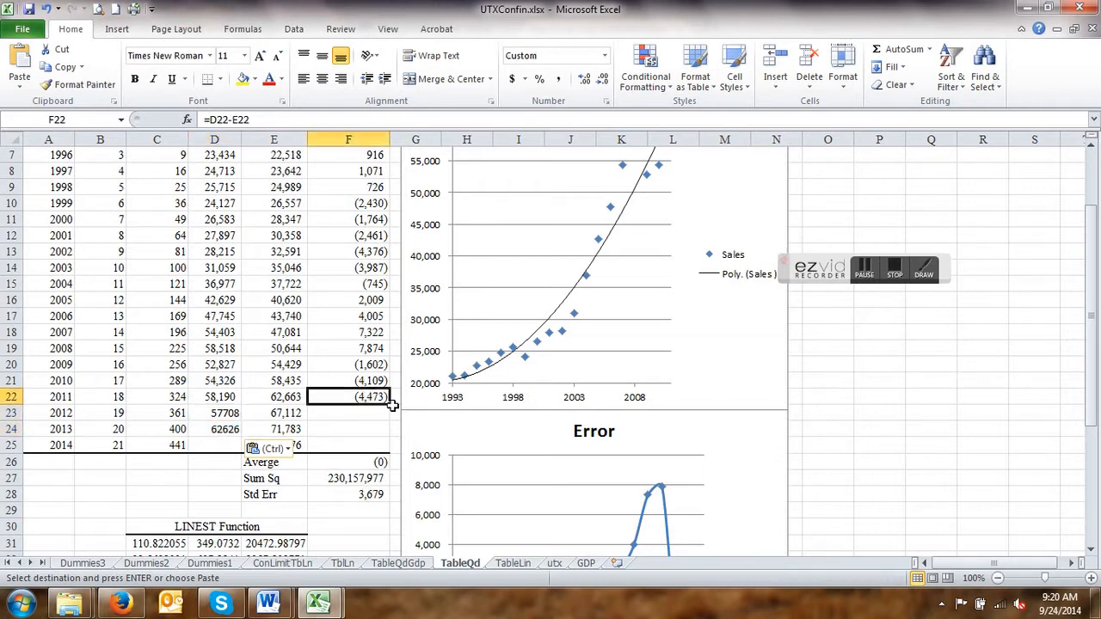
{"action": "left_click_drag", "start_coordinate": [390, 404], "coordinate": [392, 436]}
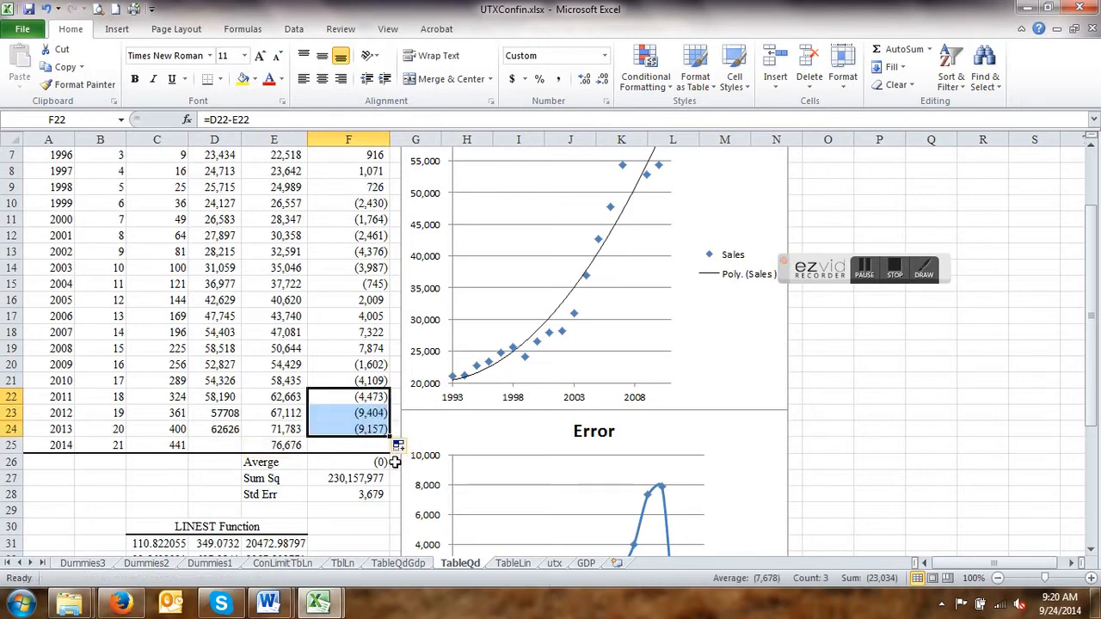
Compare the 2012 and 2013 forecast errors, standard errors and charts of the TableLin and TableQd sheets
{"action": "left_click", "coordinate": [517, 566]}
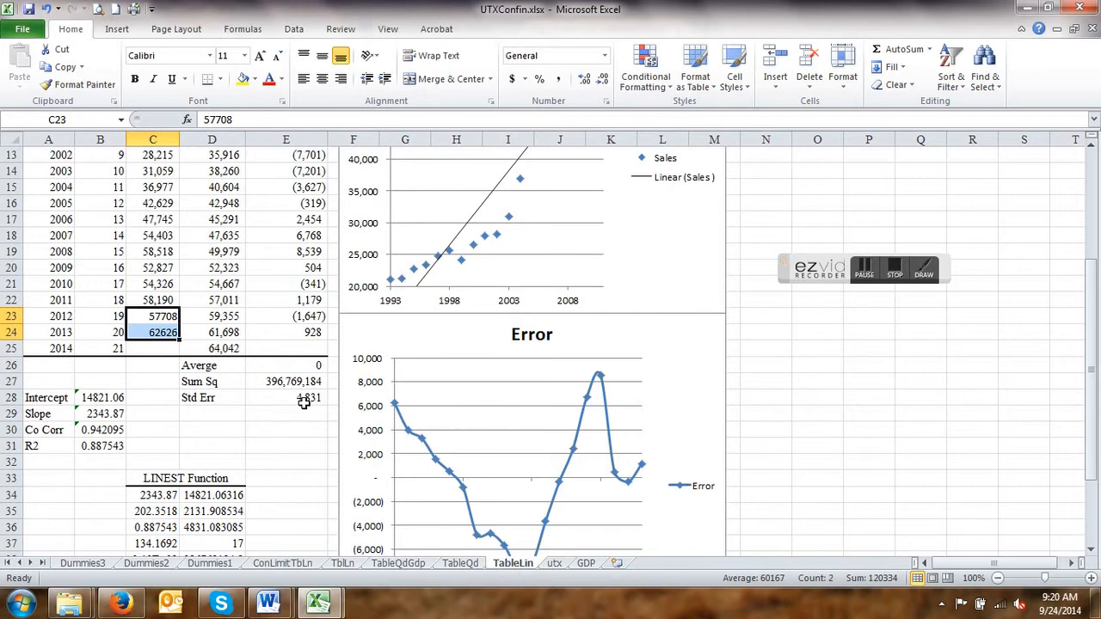
{"action": "left_click", "coordinate": [461, 565]}
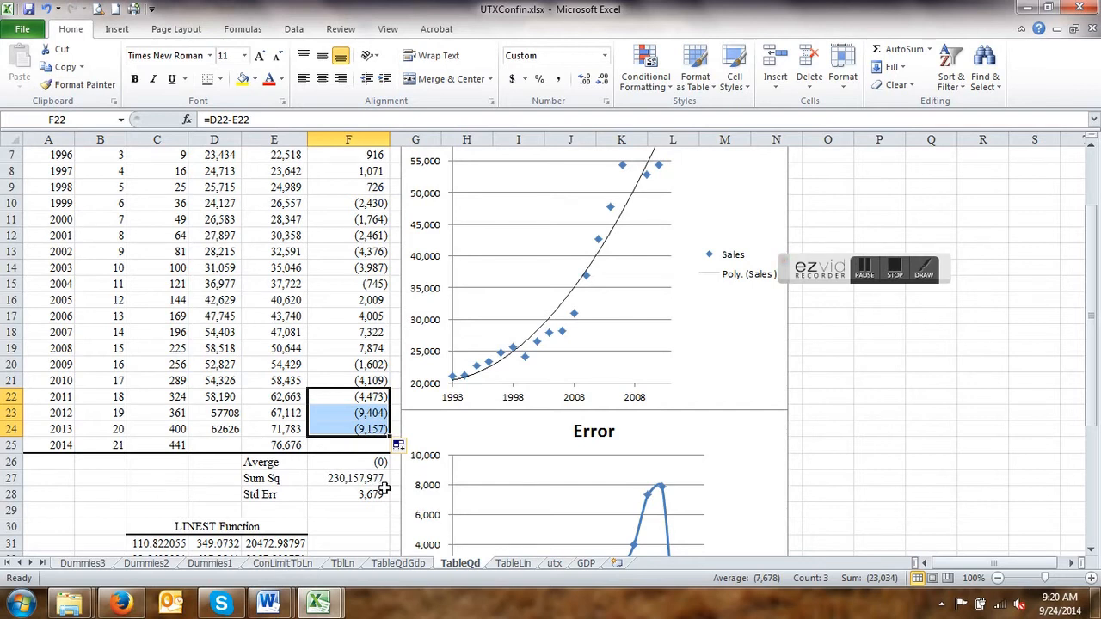
{"action": "left_click", "coordinate": [513, 563]}
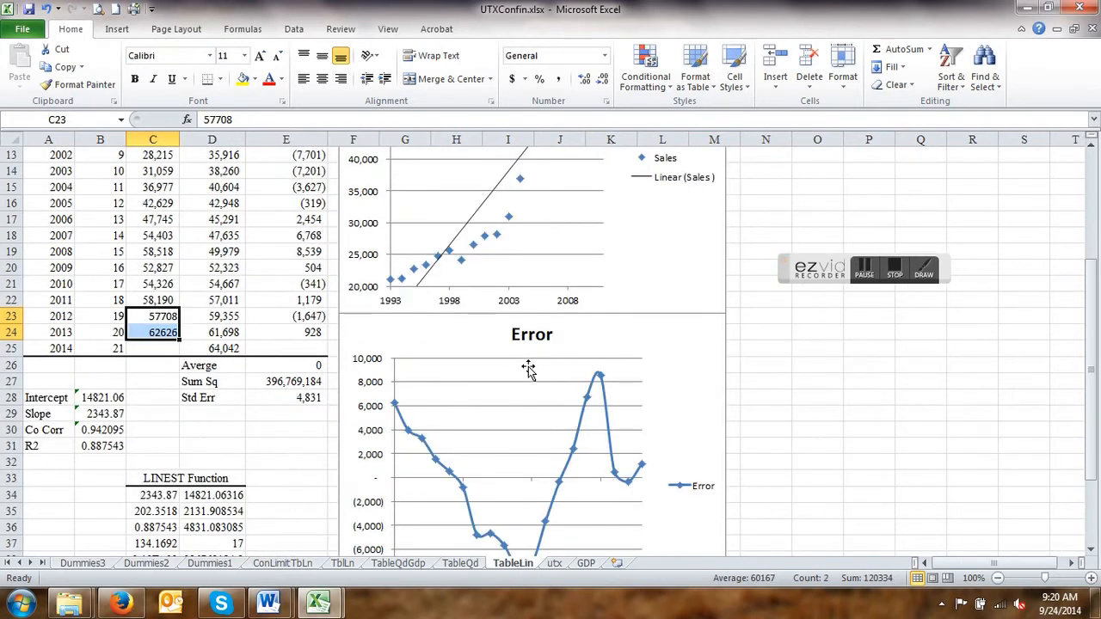
{"action": "scroll", "coordinate": [408, 398], "scroll_direction": "down", "scroll_amount": 1}
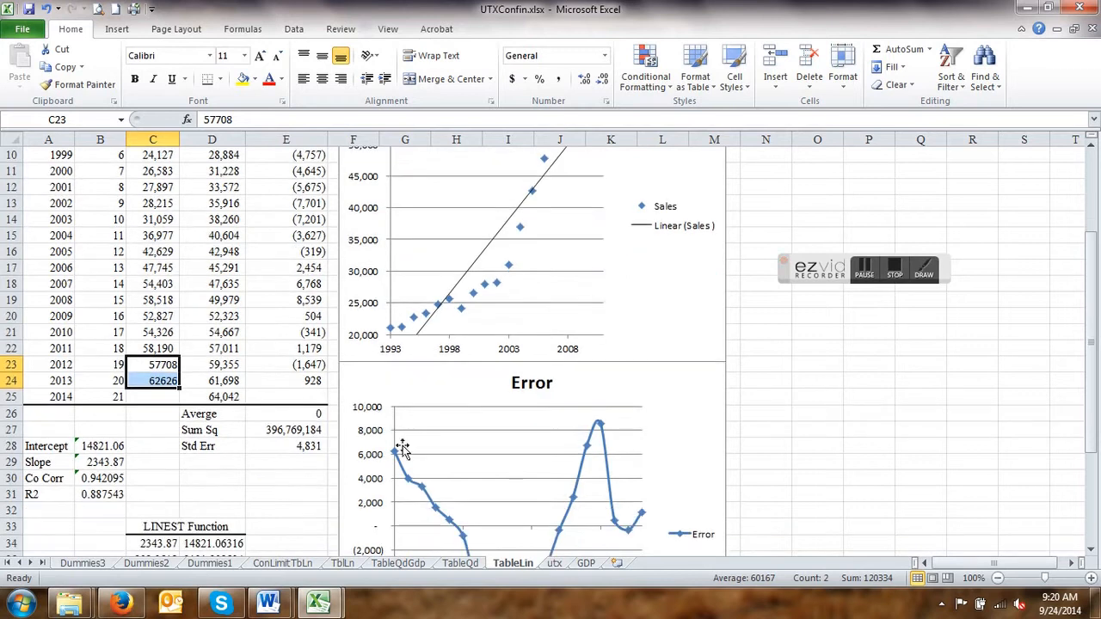
{"action": "left_click", "coordinate": [460, 564]}
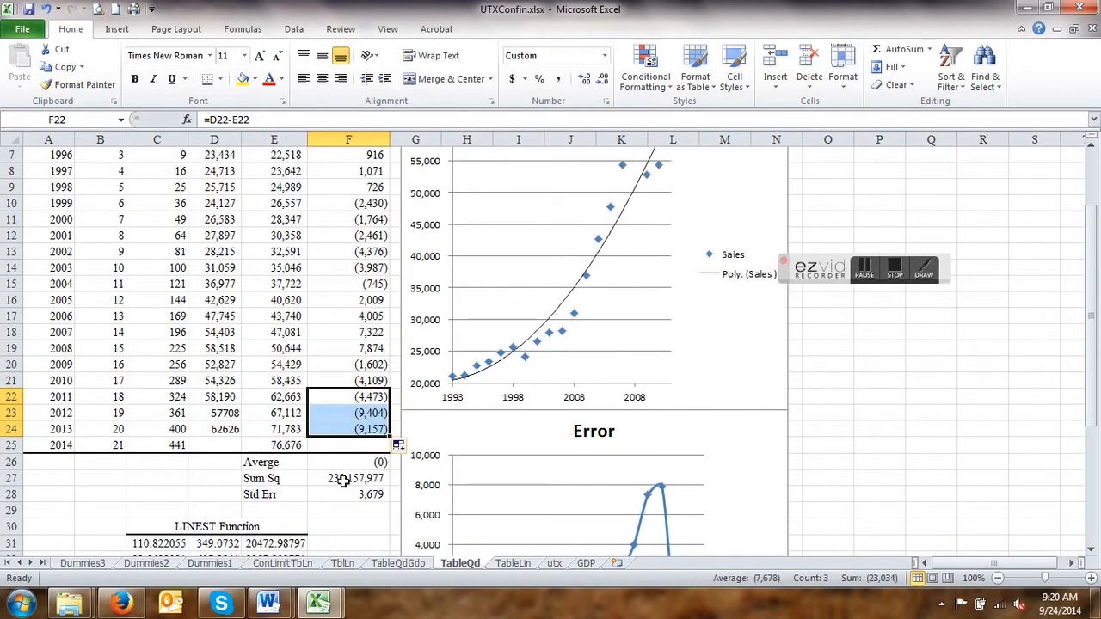
{"action": "left_click", "coordinate": [368, 417]}
{"action": "left_click", "coordinate": [374, 428]}
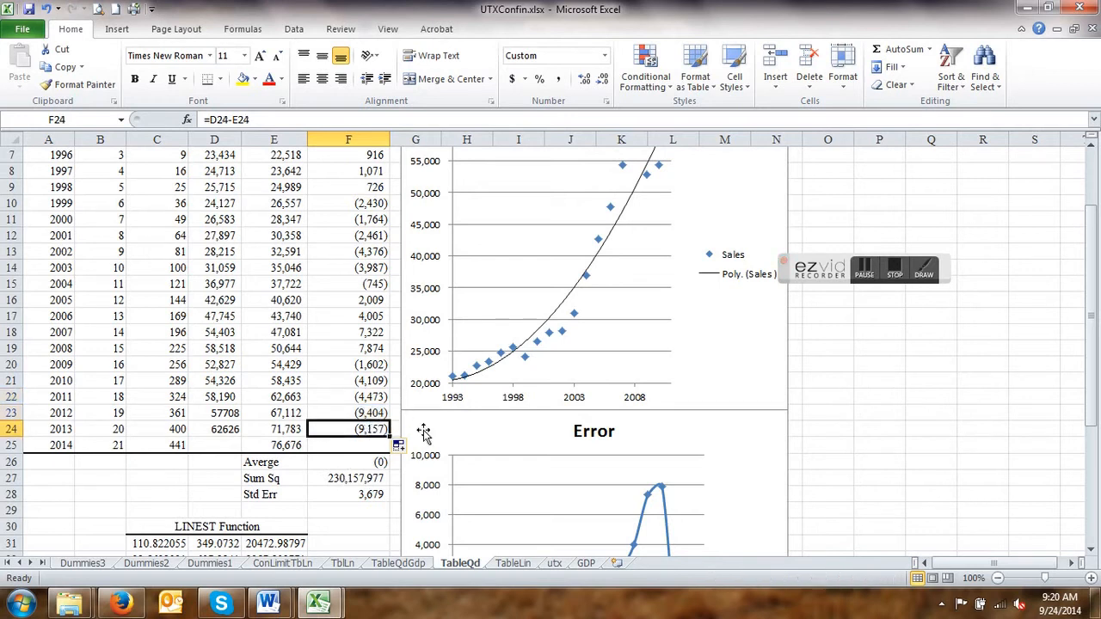
{"action": "scroll", "coordinate": [482, 422], "scroll_direction": "up", "scroll_amount": 2}
{"action": "mouse_move", "coordinate": [673, 257]}
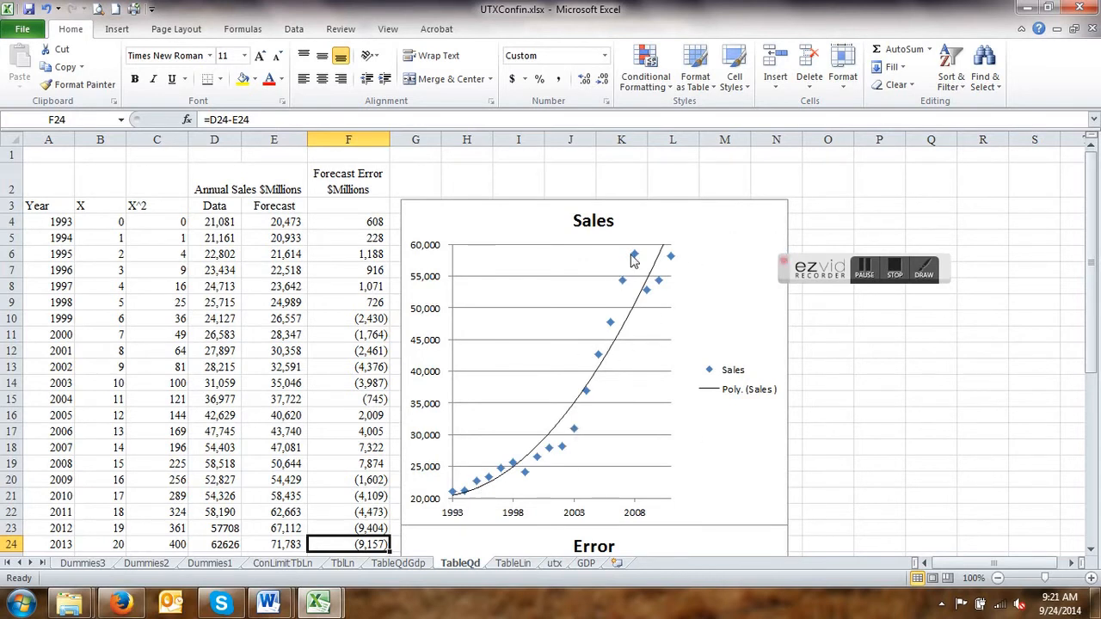
{"action": "scroll", "coordinate": [635, 350], "scroll_direction": "down", "scroll_amount": 1}
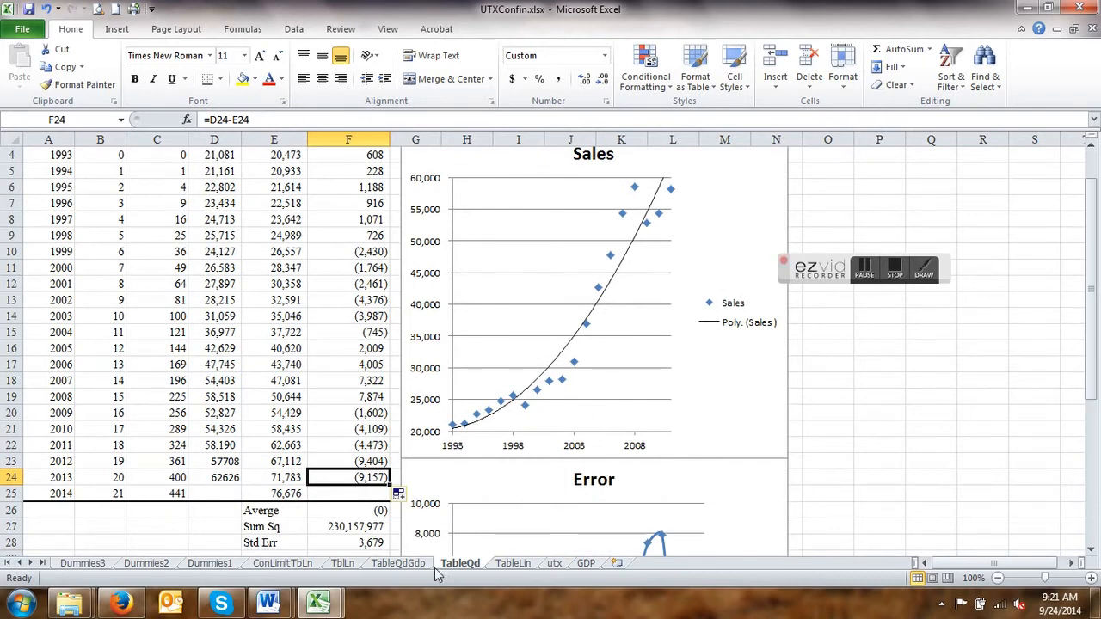
Copy the 2012 and 2013 sales from D23:D24 on TableQd into G23:G24 on the Dummies3 sheet
{"action": "left_click", "coordinate": [83, 564]}
{"action": "scroll", "coordinate": [214, 525], "scroll_direction": "up", "scroll_amount": 4}
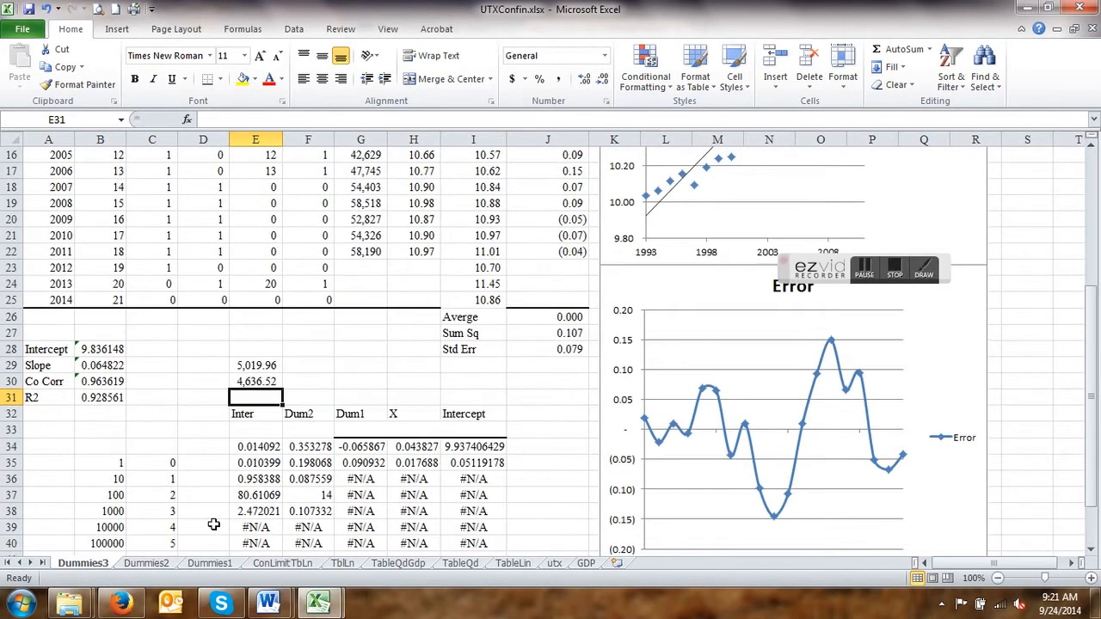
{"action": "left_click", "coordinate": [362, 368]}
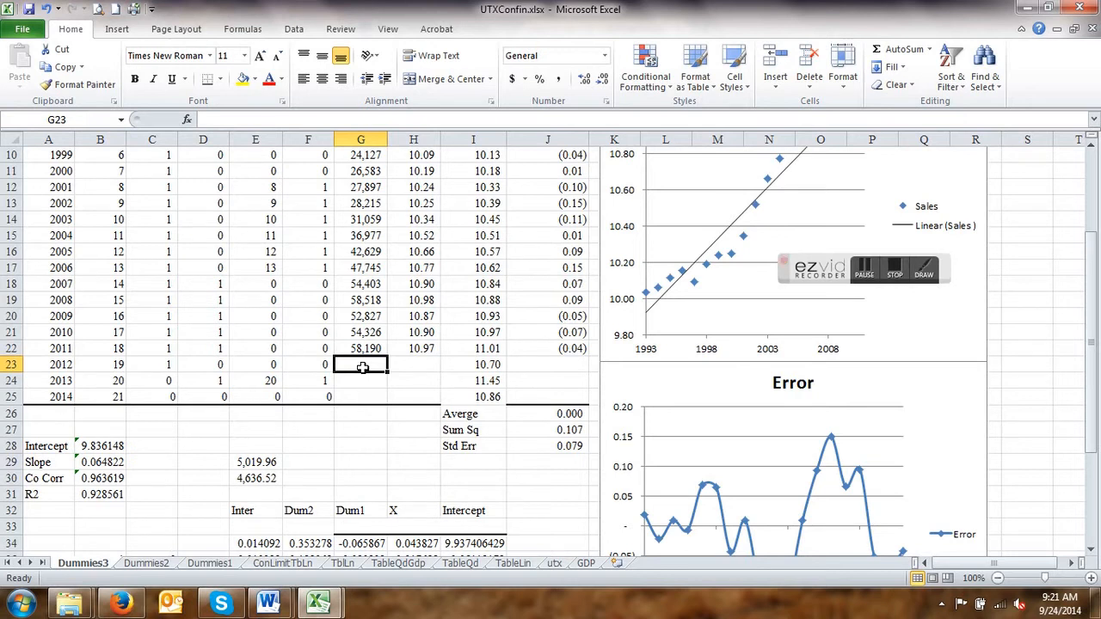
{"action": "left_click", "coordinate": [463, 568]}
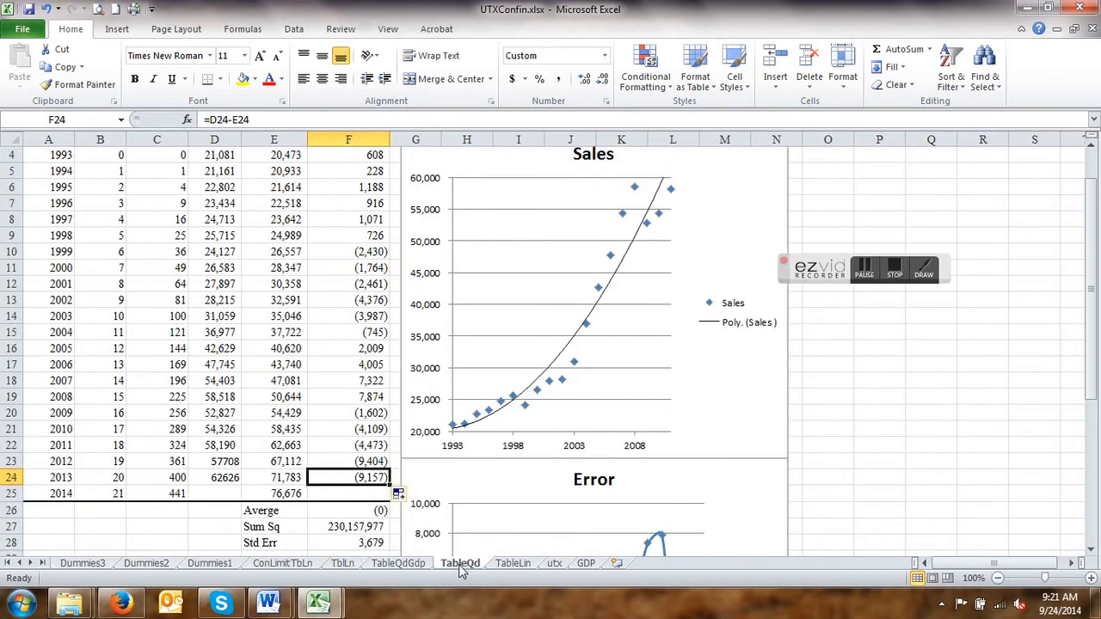
{"action": "left_click_drag", "start_coordinate": [225, 461], "coordinate": [224, 475]}
{"action": "key", "text": "ctrl+c"}
{"action": "left_click", "coordinate": [97, 566]}
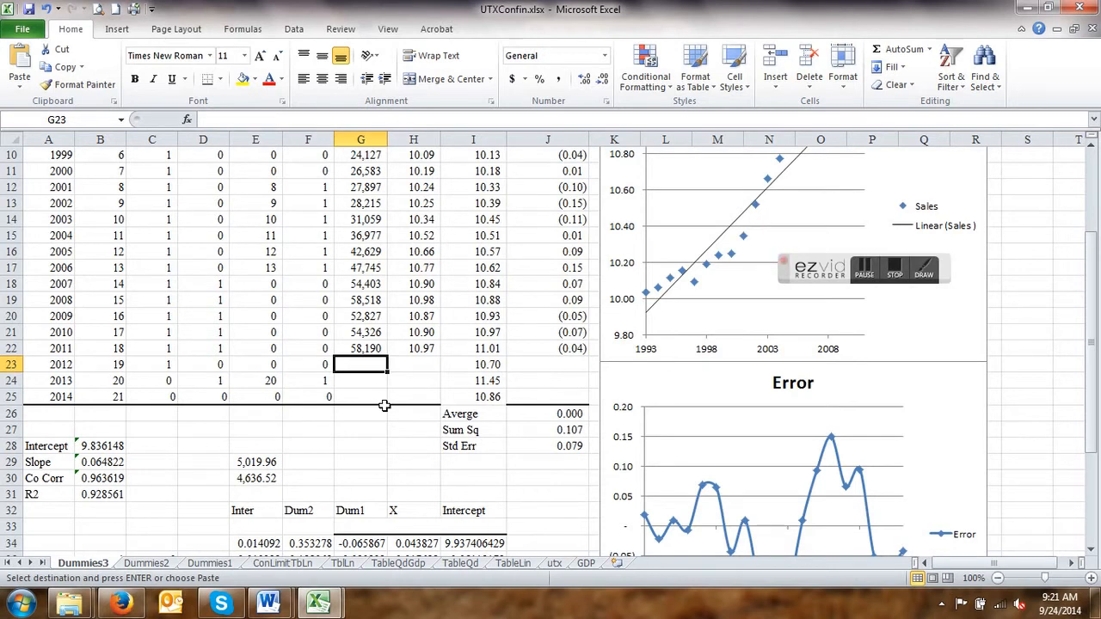
{"action": "key", "text": "ctrl+v"}
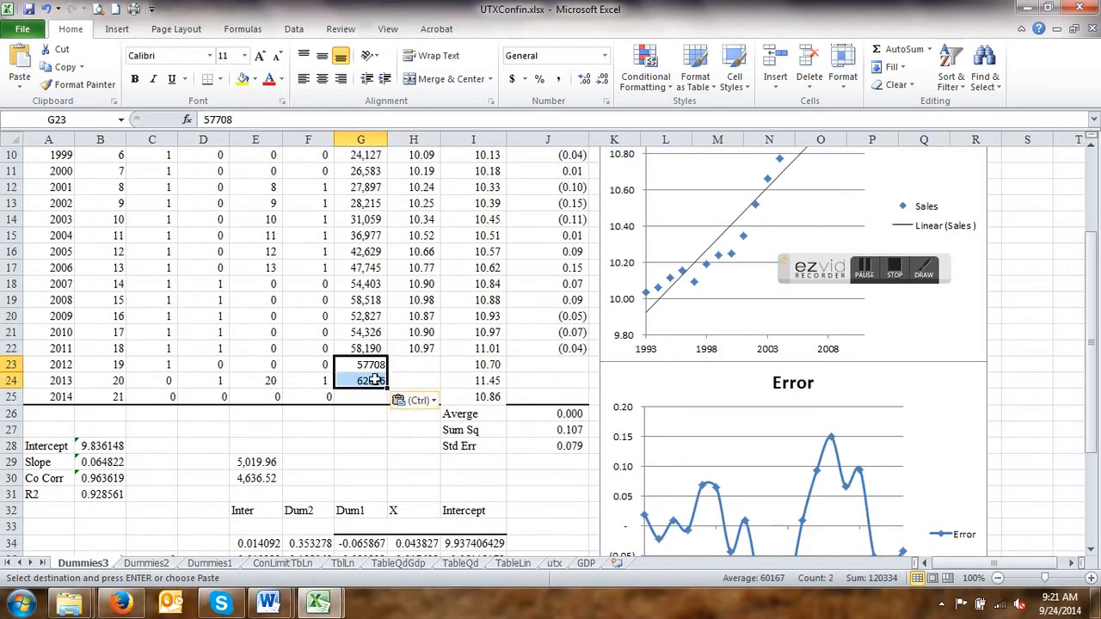
Set the dummy values in C23, D24 and F24 on Dummies3 to 0 for the 2012 and 2013 forecasts
{"action": "left_click", "coordinate": [165, 366]}
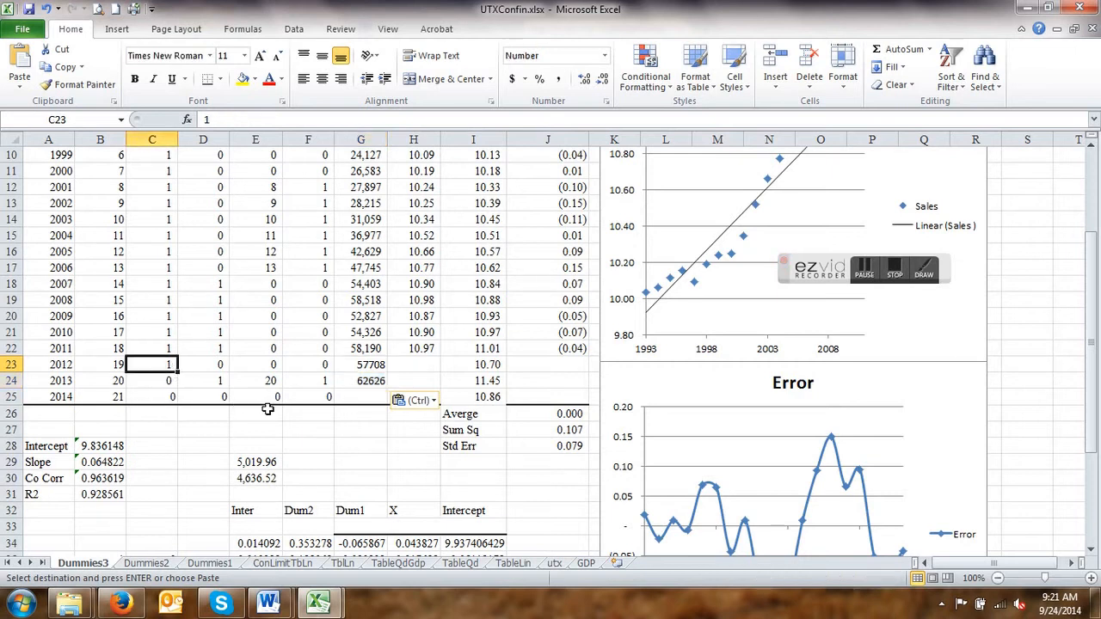
{"action": "type", "text": "0"}
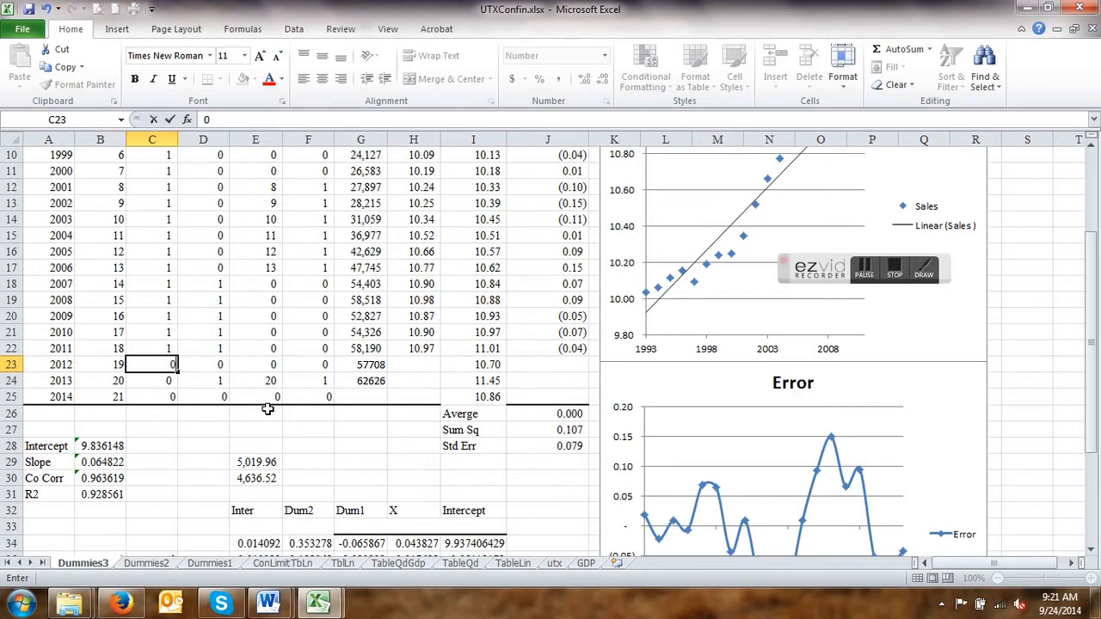
{"action": "key", "text": "Return"}
{"action": "key", "text": "Right"}
{"action": "key", "text": "Right"}
{"action": "key", "text": "Left"}
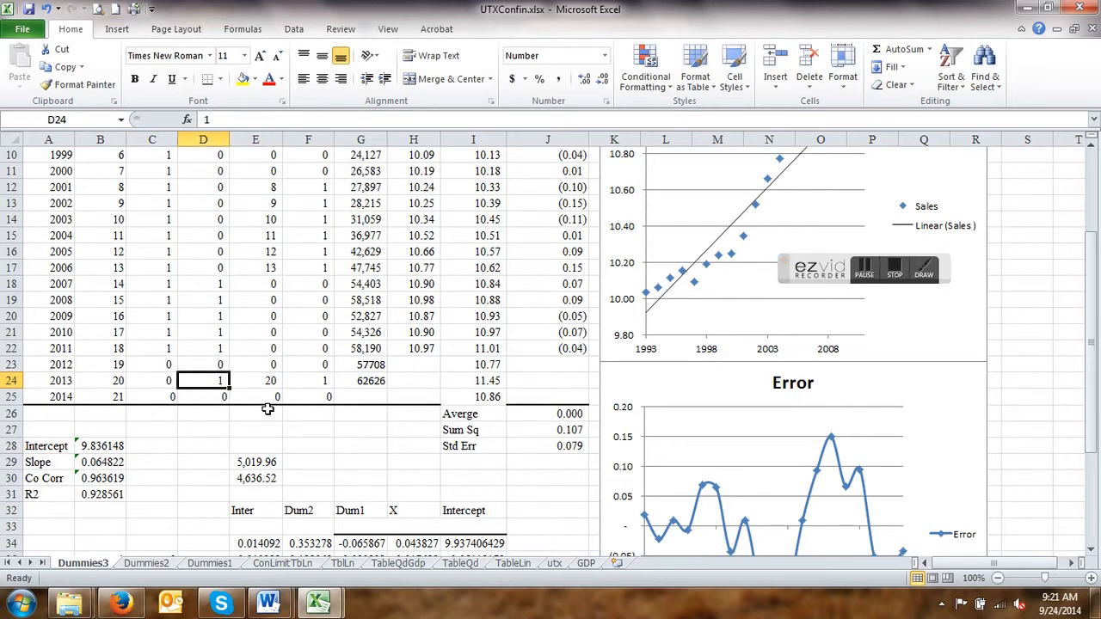
{"action": "type", "text": "0"}
{"action": "key", "text": "Right"}
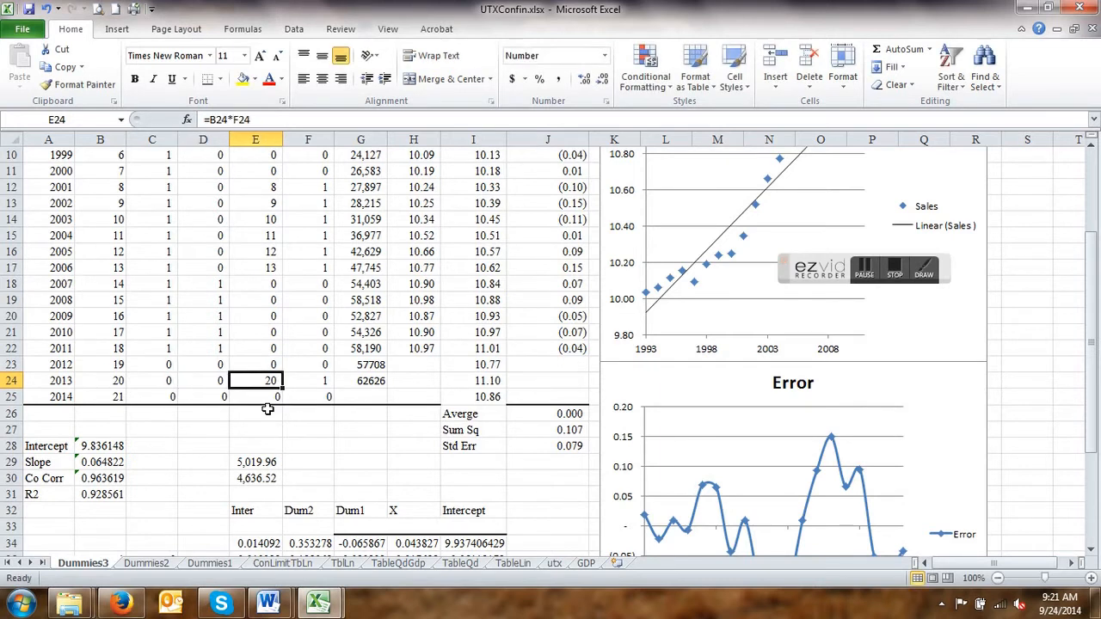
{"action": "key", "text": "Right"}
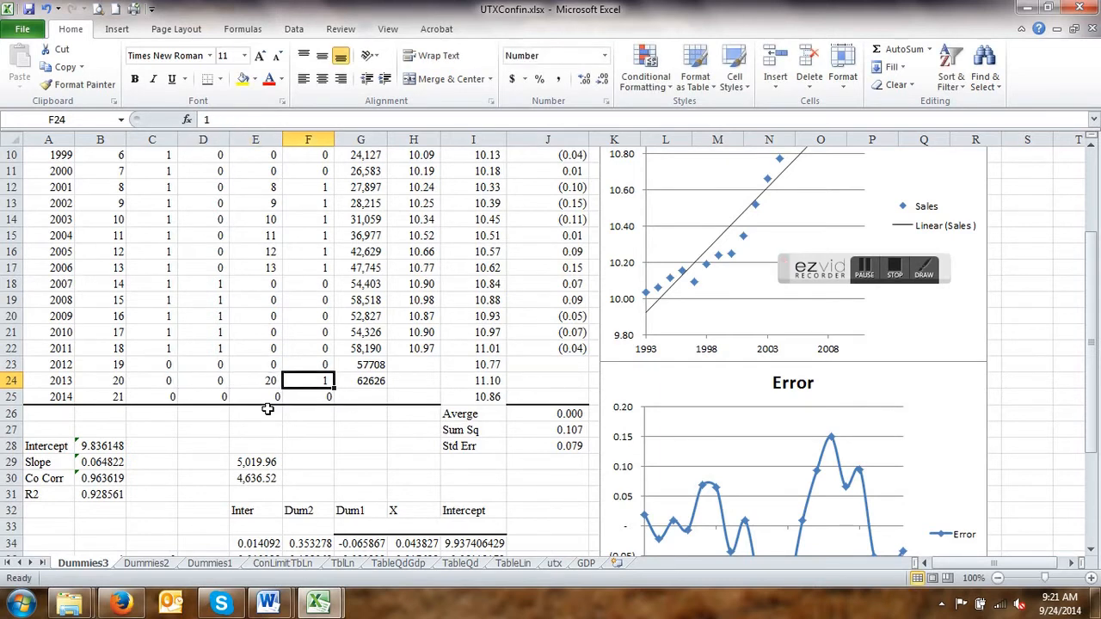
{"action": "type", "text": "0"}
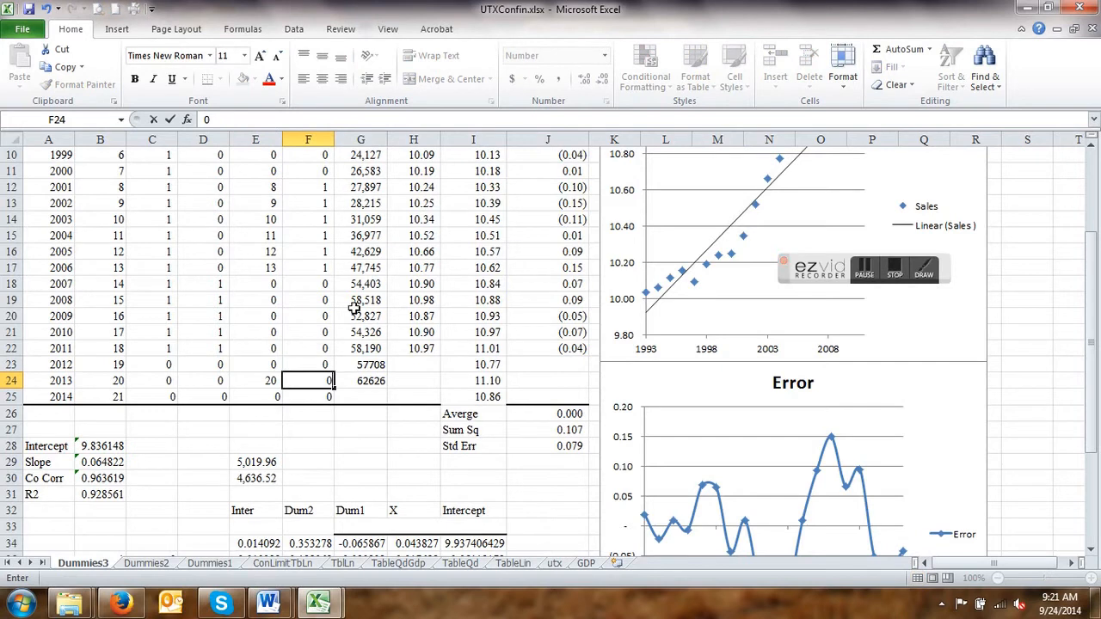
{"action": "key", "text": "Return"}
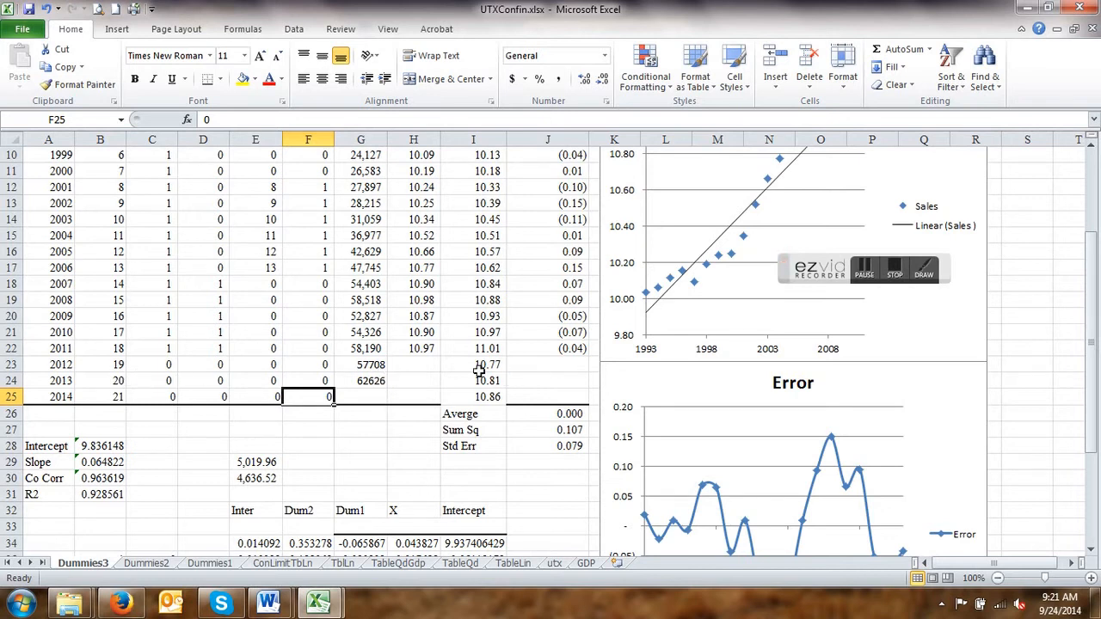
Extend the Ln Sales formula from H22 to H24 and the forecast error formula from J22 to J24 on Dummies3
{"action": "left_click", "coordinate": [428, 352]}
{"action": "left_click_drag", "start_coordinate": [438, 354], "coordinate": [443, 387]}
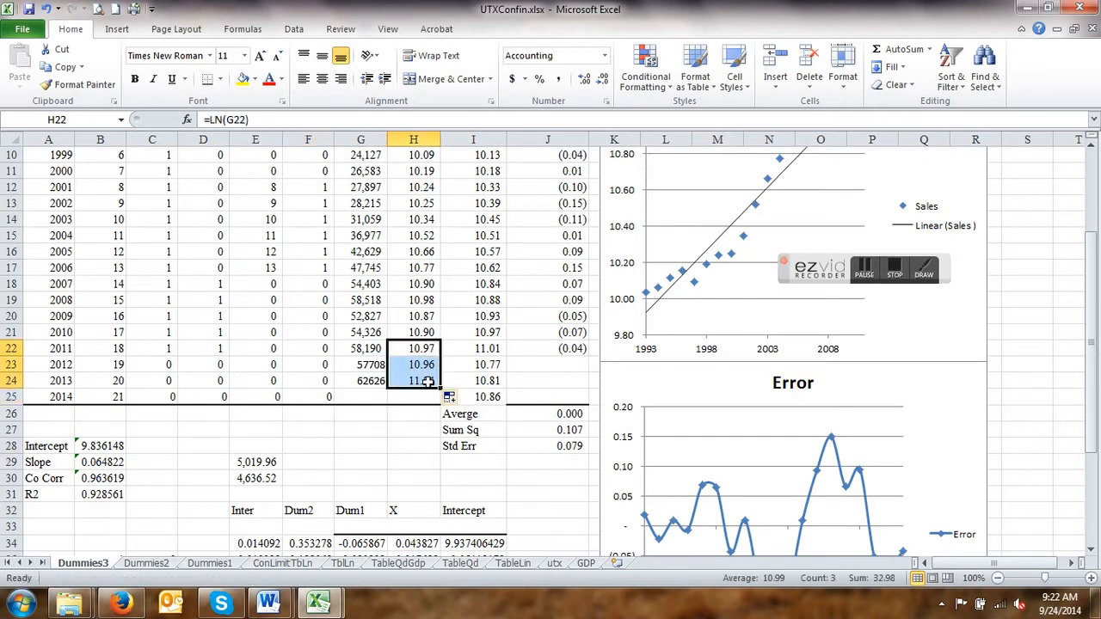
{"action": "left_click", "coordinate": [575, 351]}
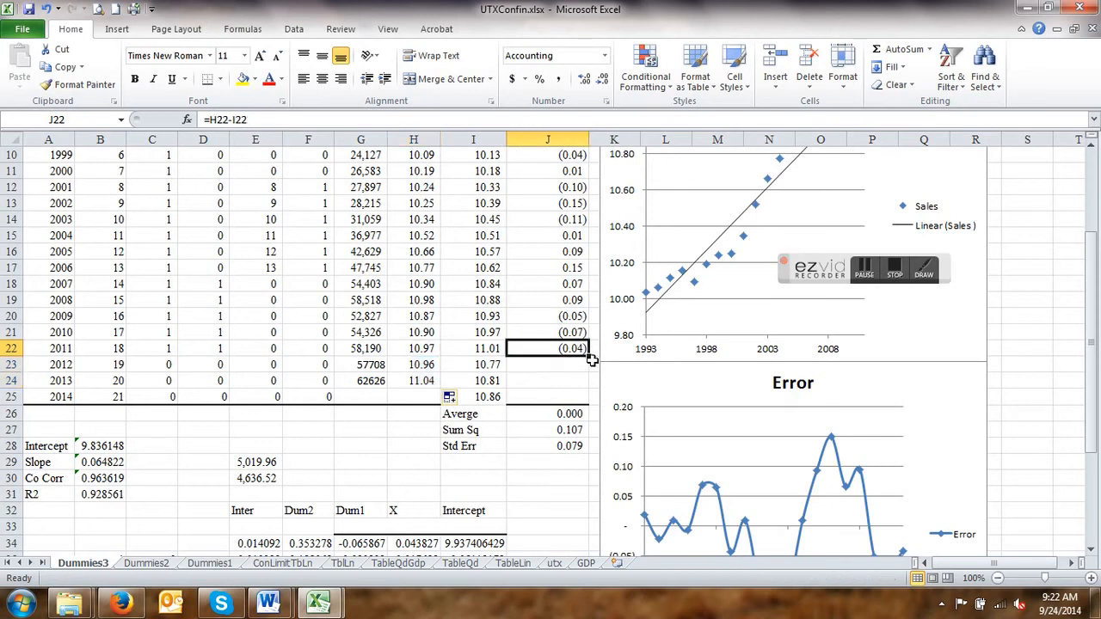
{"action": "left_click", "coordinate": [592, 362]}
{"action": "left_click", "coordinate": [570, 351]}
{"action": "left_click_drag", "start_coordinate": [589, 356], "coordinate": [582, 383]}
{"action": "left_click", "coordinate": [524, 477]}
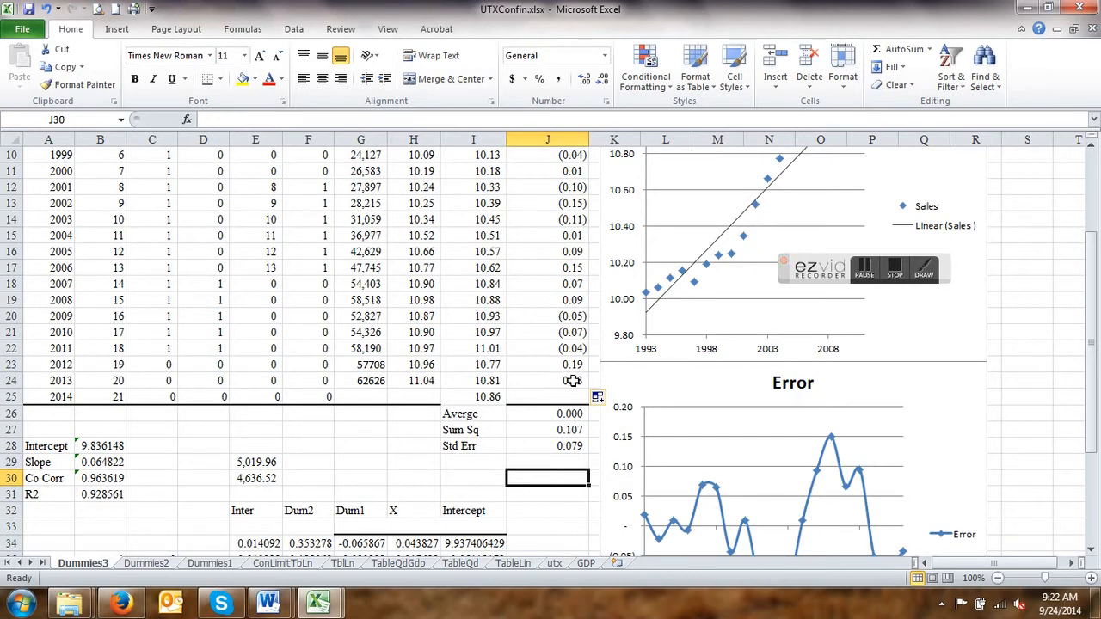
Compare the 2012 and 2013 errors on Dummies3 with the Sales chart and standard error, and inspect the formula in E29
{"action": "scroll", "coordinate": [597, 363], "scroll_direction": "up", "scroll_amount": 2}
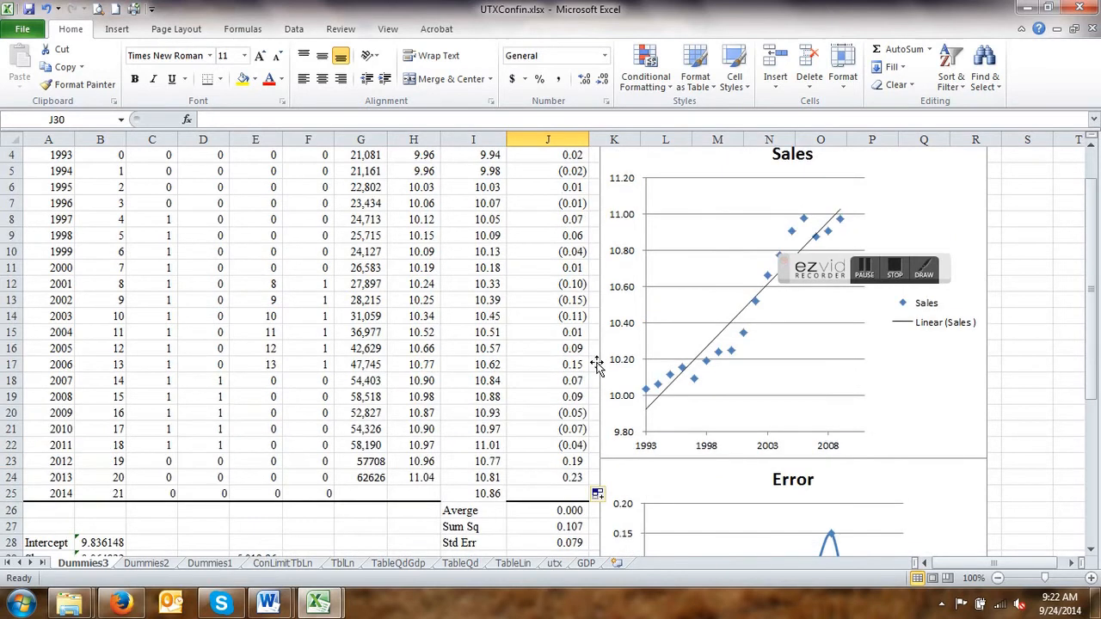
{"action": "scroll", "coordinate": [404, 418], "scroll_direction": "down", "scroll_amount": 1}
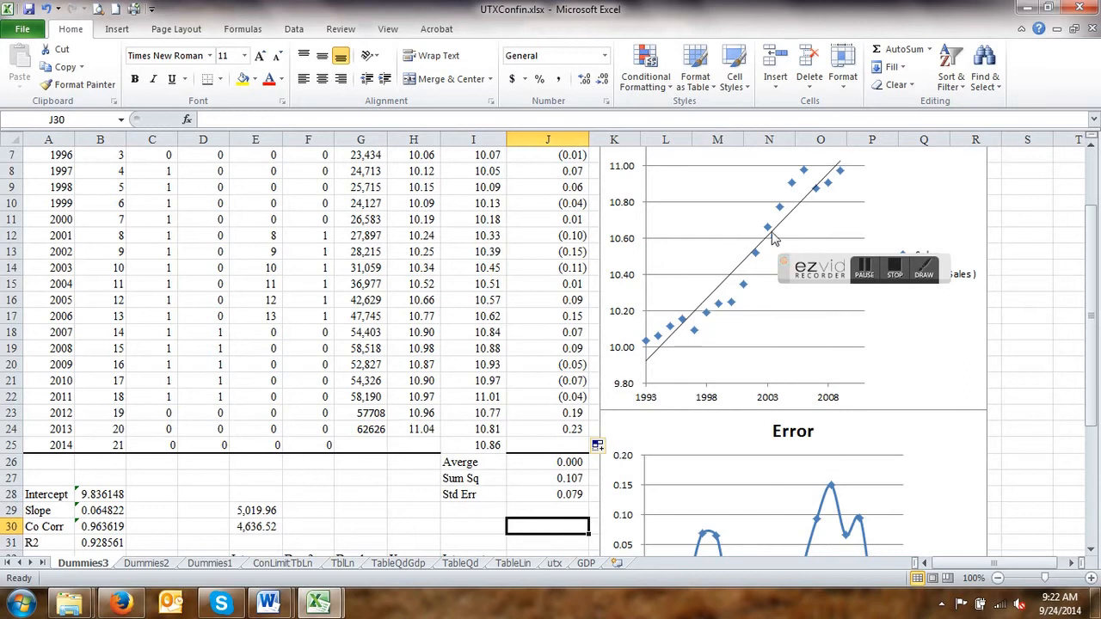
{"action": "mouse_move", "coordinate": [828, 191]}
{"action": "scroll", "coordinate": [188, 370], "scroll_direction": "up", "scroll_amount": 2}
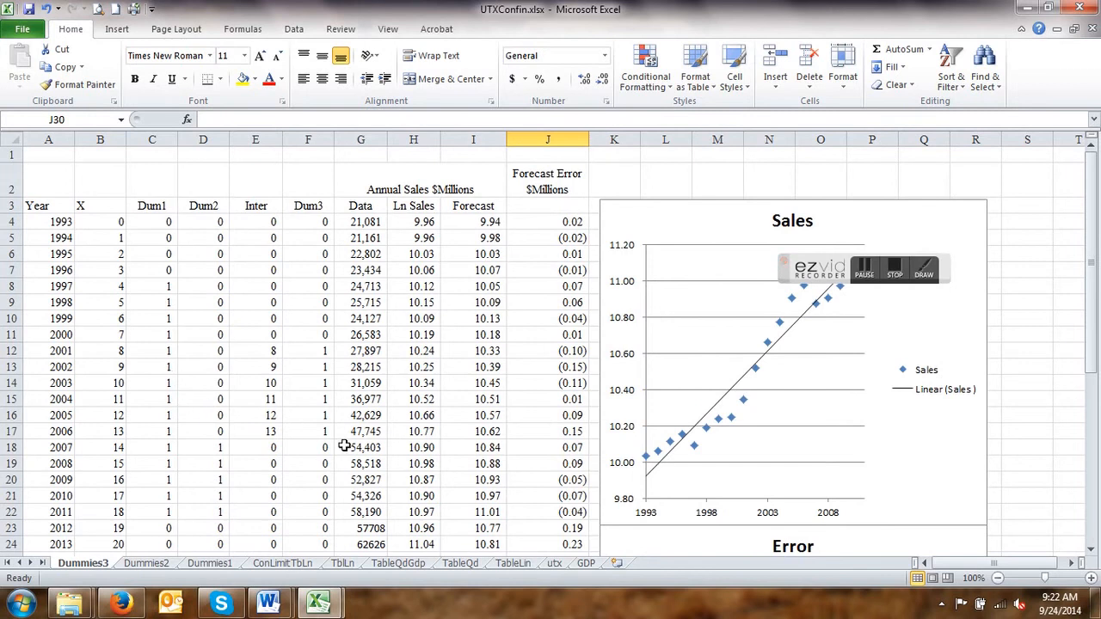
{"action": "scroll", "coordinate": [356, 454], "scroll_direction": "down", "scroll_amount": 2}
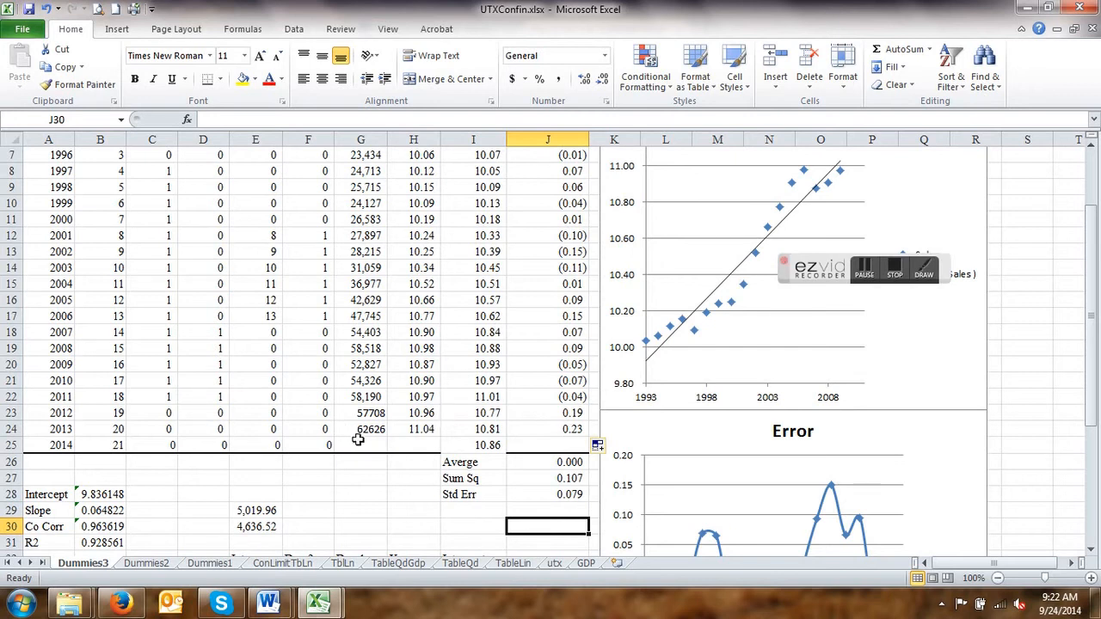
{"action": "scroll", "coordinate": [345, 459], "scroll_direction": "down", "scroll_amount": 1}
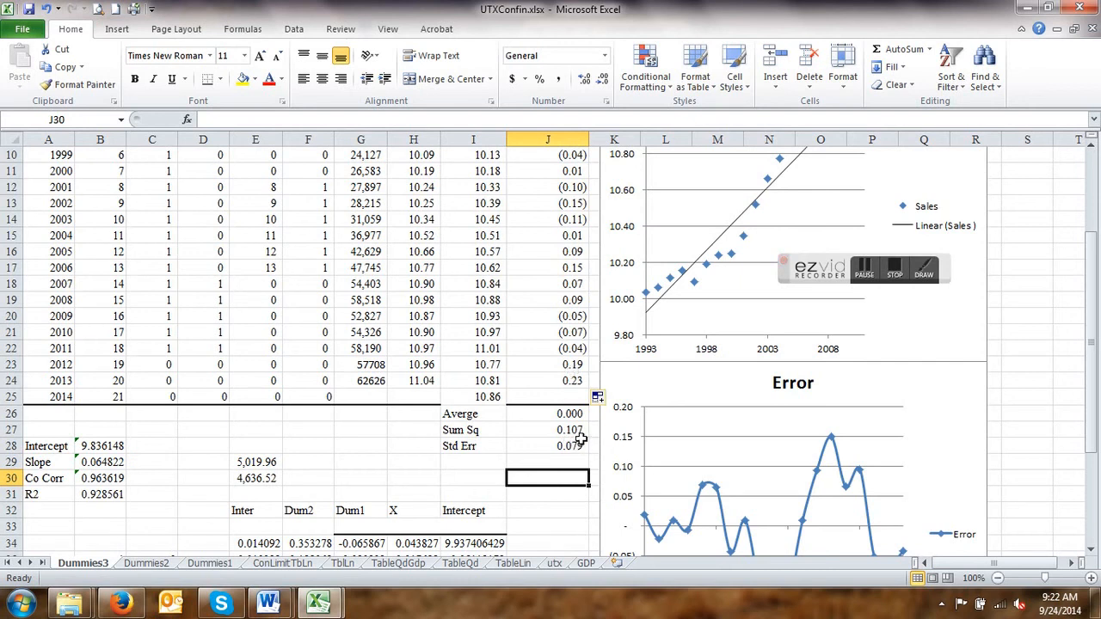
{"action": "left_click", "coordinate": [249, 463]}
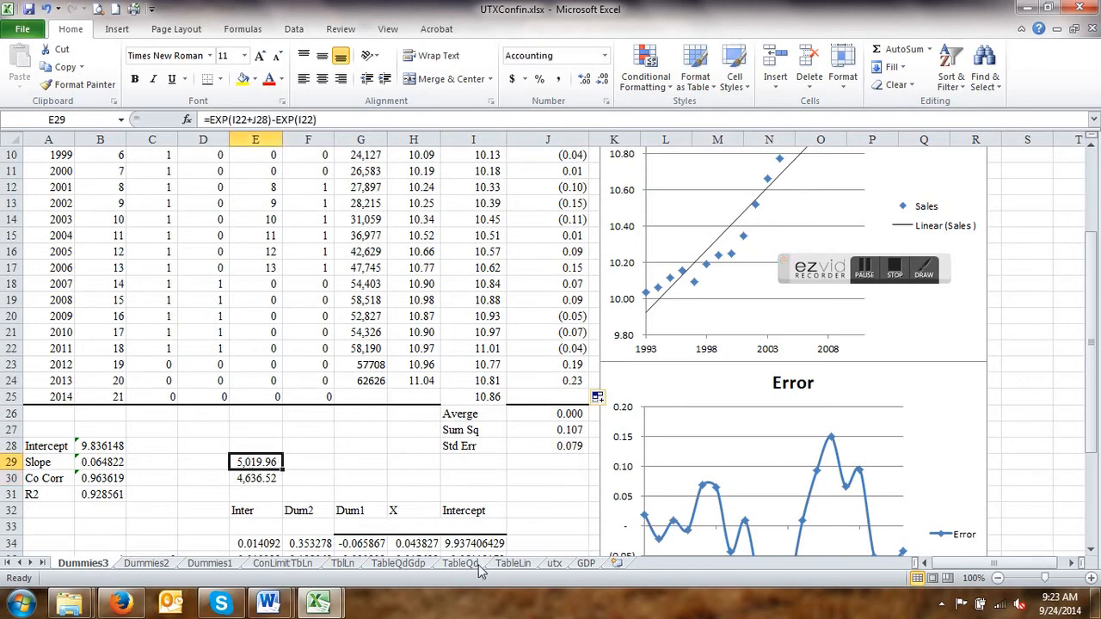
Review the 2012 and 2013 forecast errors on TableLin against the standard error, the Sales trend line and the Error chart
{"action": "left_click", "coordinate": [516, 564]}
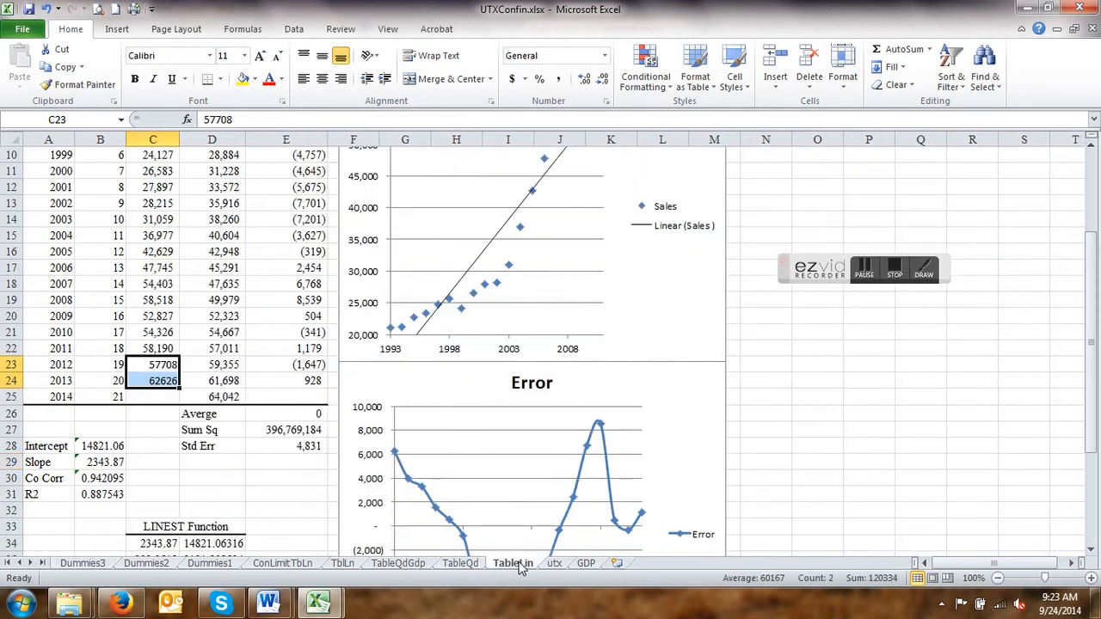
{"action": "scroll", "coordinate": [282, 440], "scroll_direction": "down", "scroll_amount": 1}
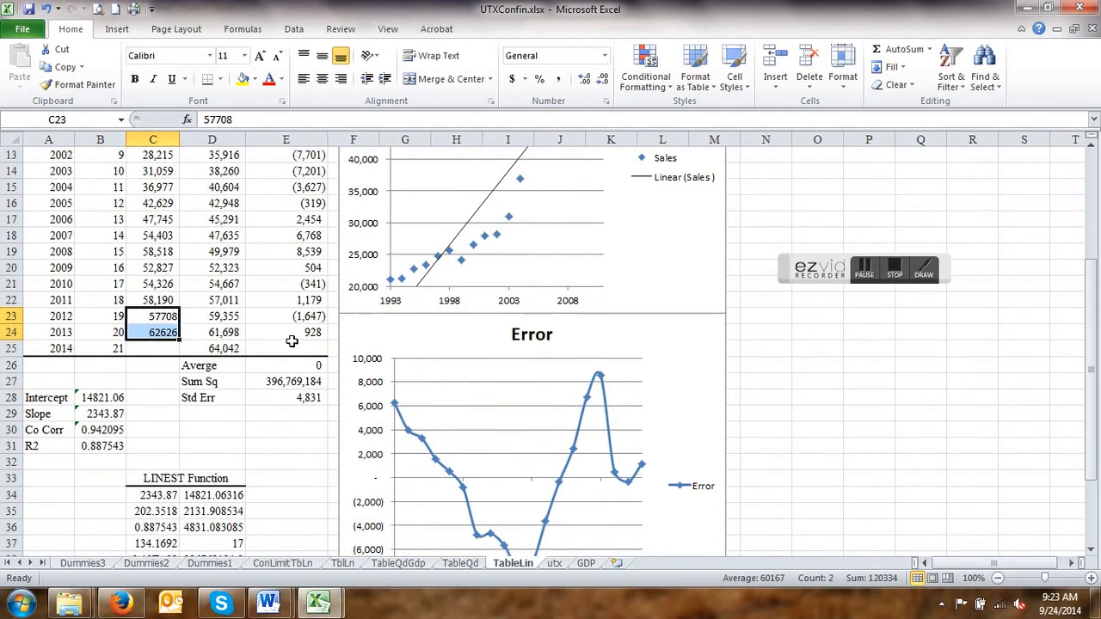
{"action": "scroll", "coordinate": [234, 344], "scroll_direction": "up", "scroll_amount": 1}
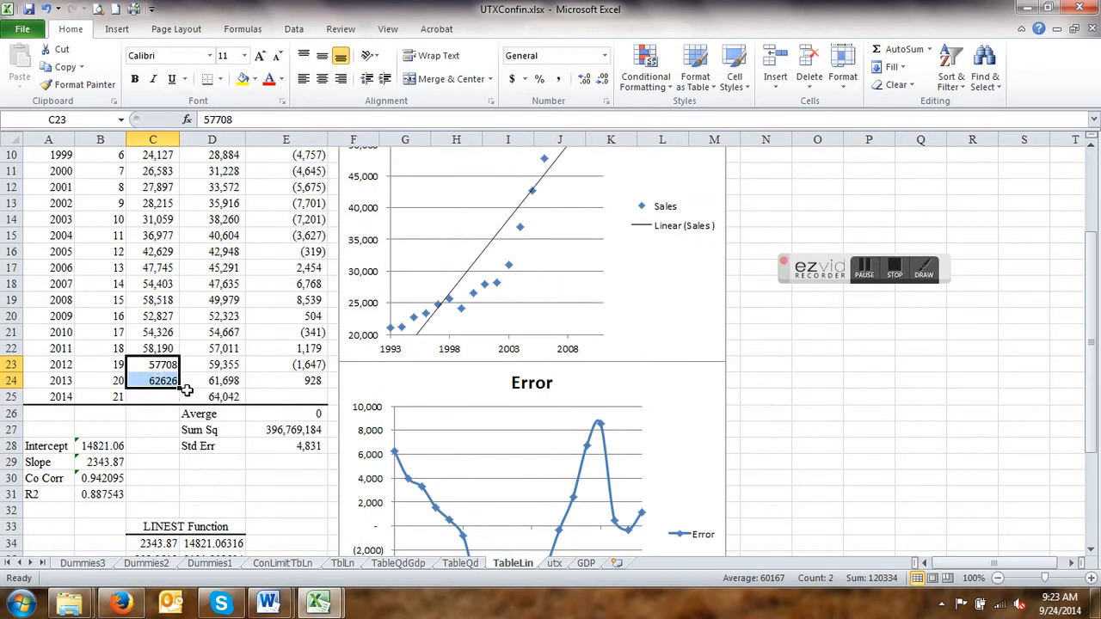
{"action": "scroll", "coordinate": [592, 540], "scroll_direction": "up", "scroll_amount": 1}
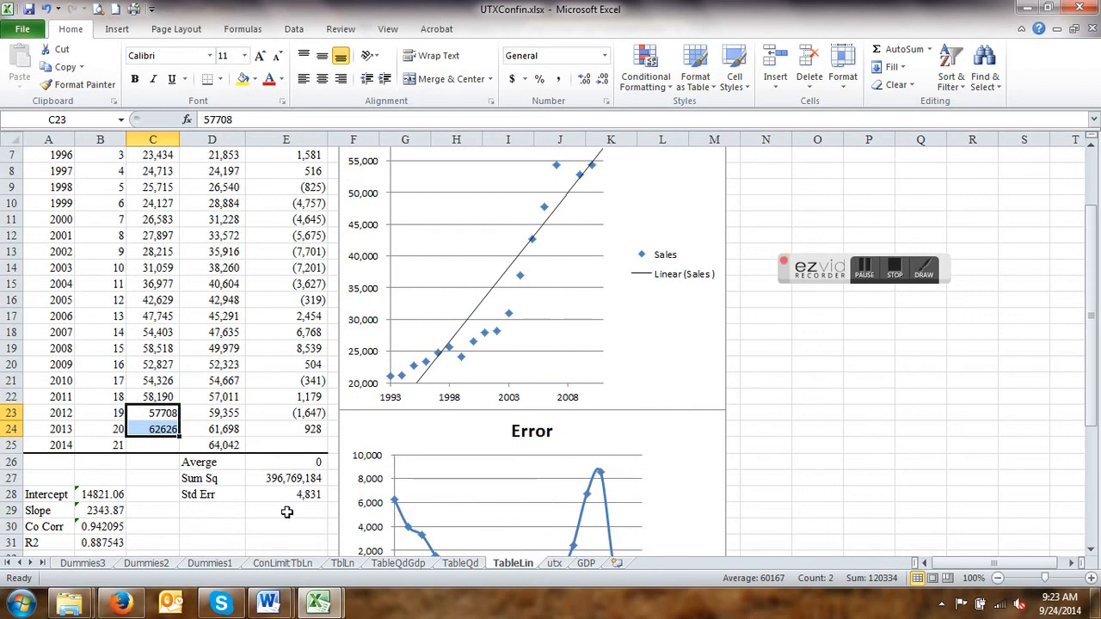
{"action": "scroll", "coordinate": [287, 511], "scroll_direction": "up", "scroll_amount": 2}
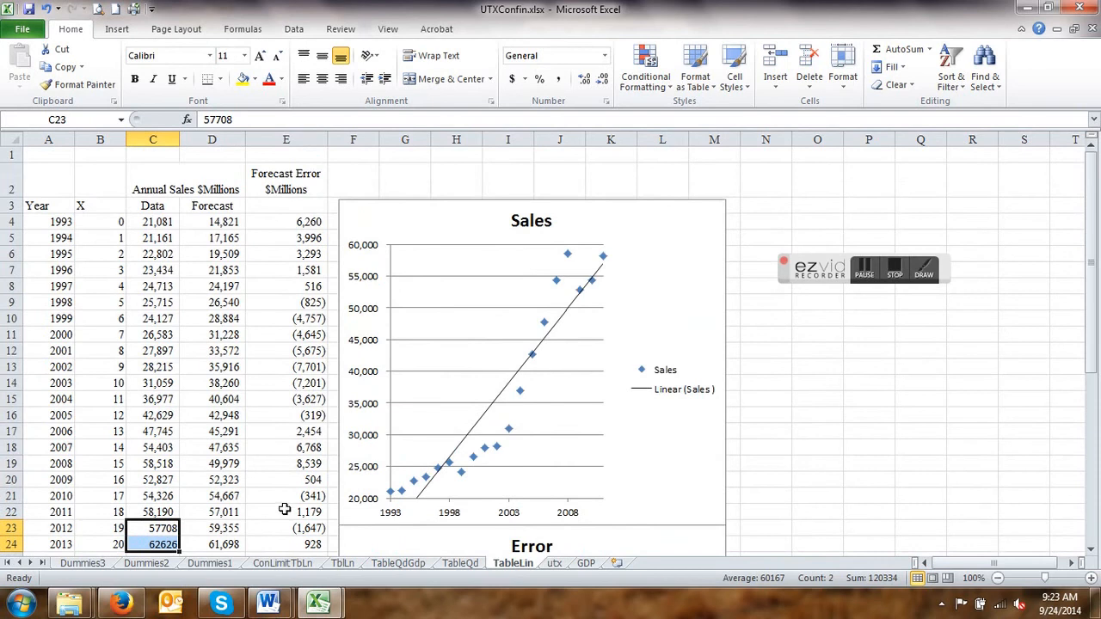
{"action": "scroll", "coordinate": [407, 422], "scroll_direction": "down", "scroll_amount": 1}
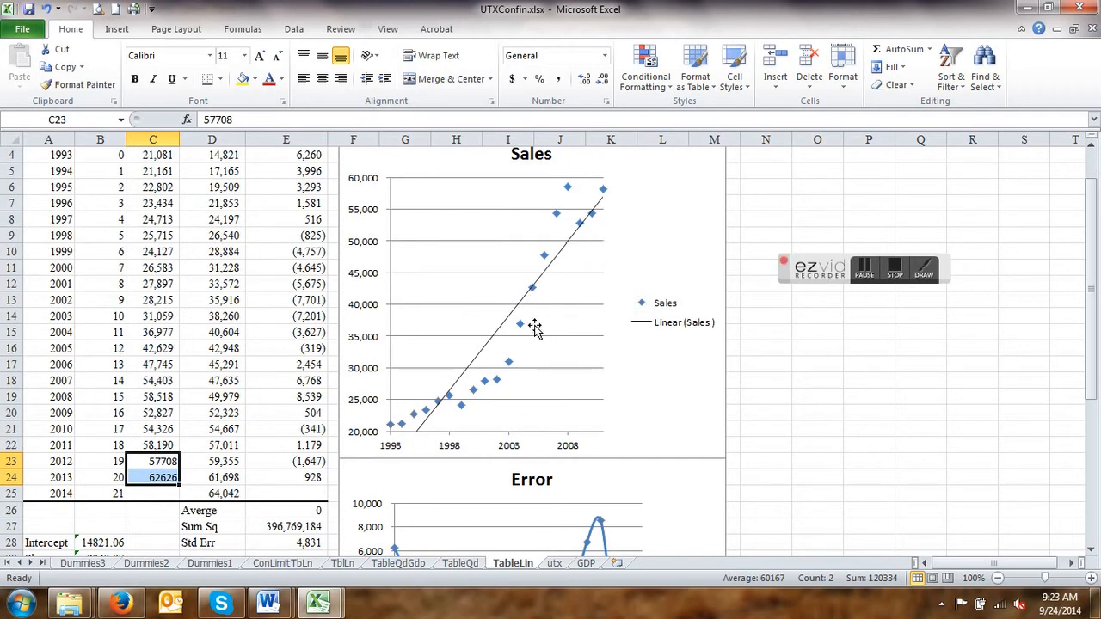
{"action": "scroll", "coordinate": [348, 381], "scroll_direction": "down", "scroll_amount": 4}
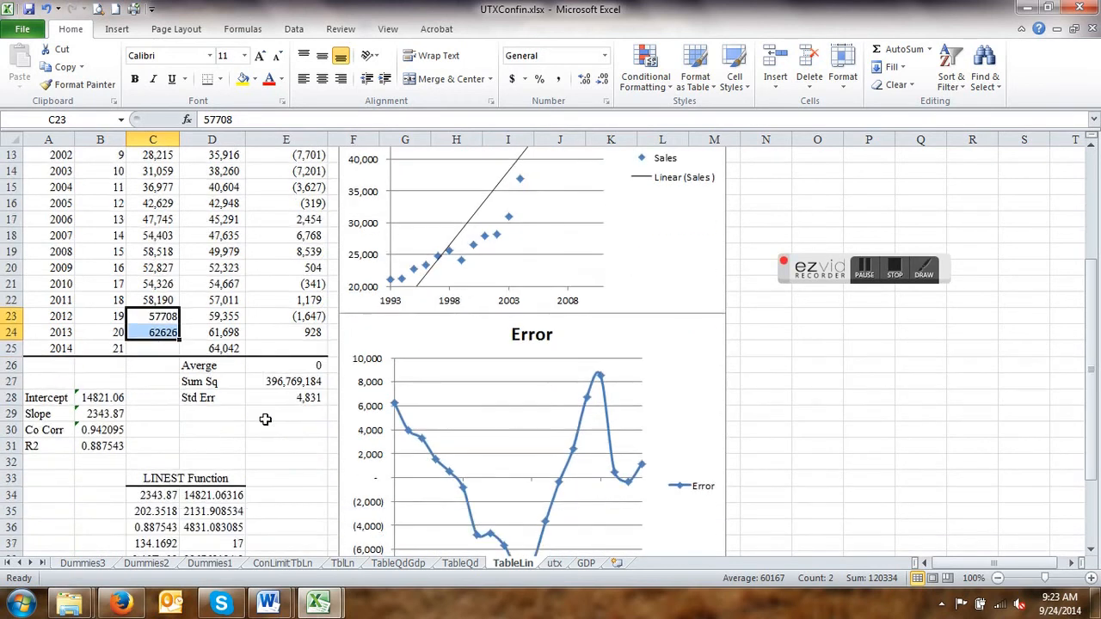
{"action": "scroll", "coordinate": [265, 419], "scroll_direction": "up", "scroll_amount": 2}
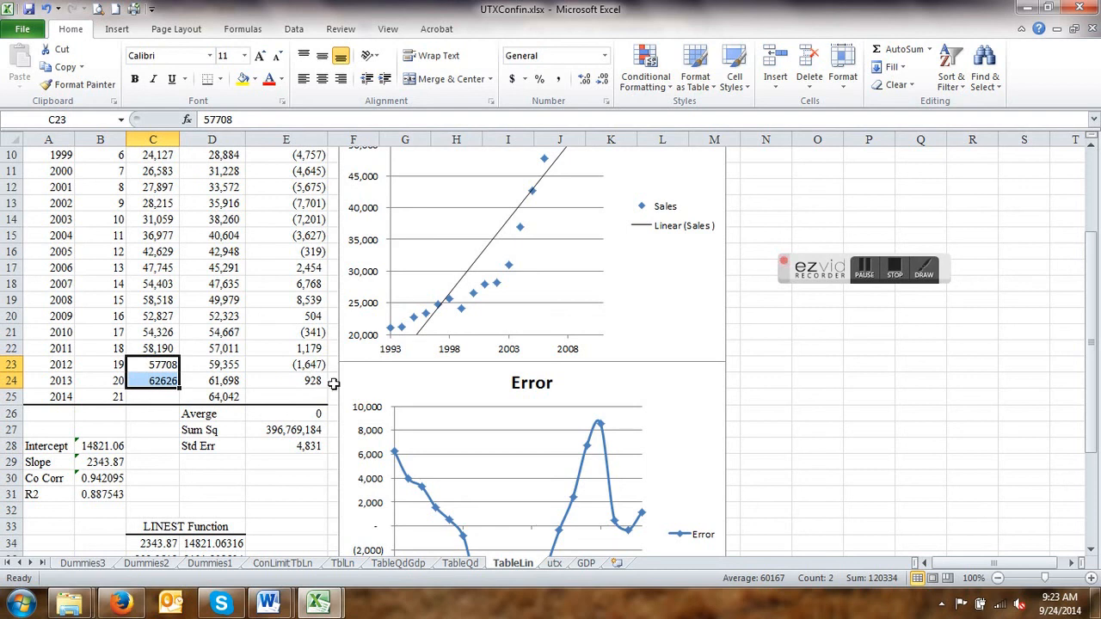
{"action": "scroll", "coordinate": [385, 369], "scroll_direction": "up", "scroll_amount": 1}
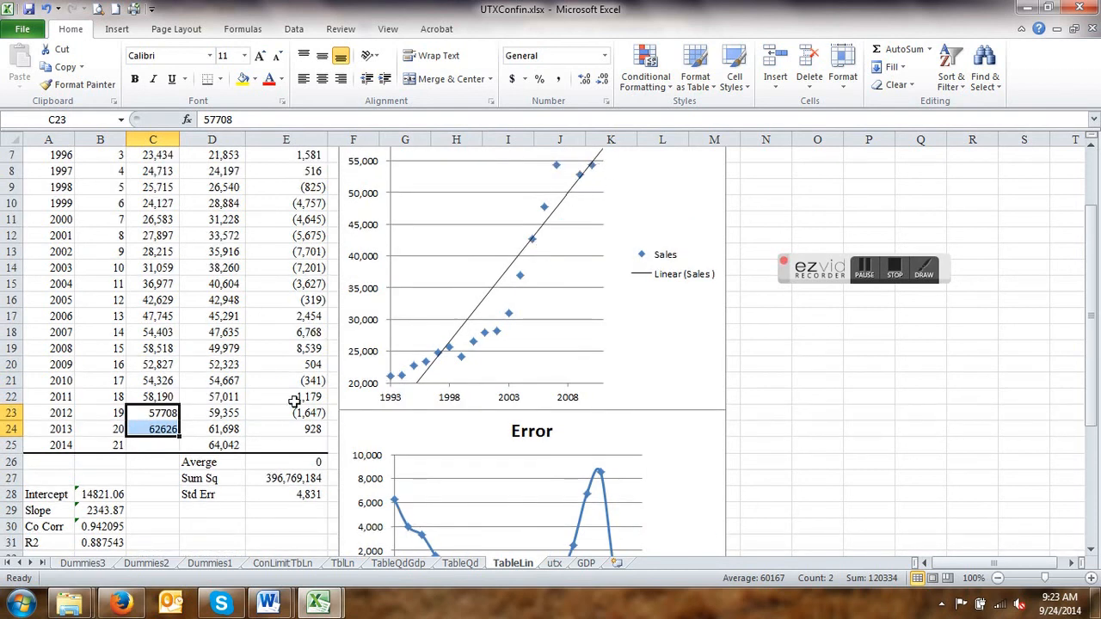
{"action": "scroll", "coordinate": [456, 379], "scroll_direction": "up", "scroll_amount": 1}
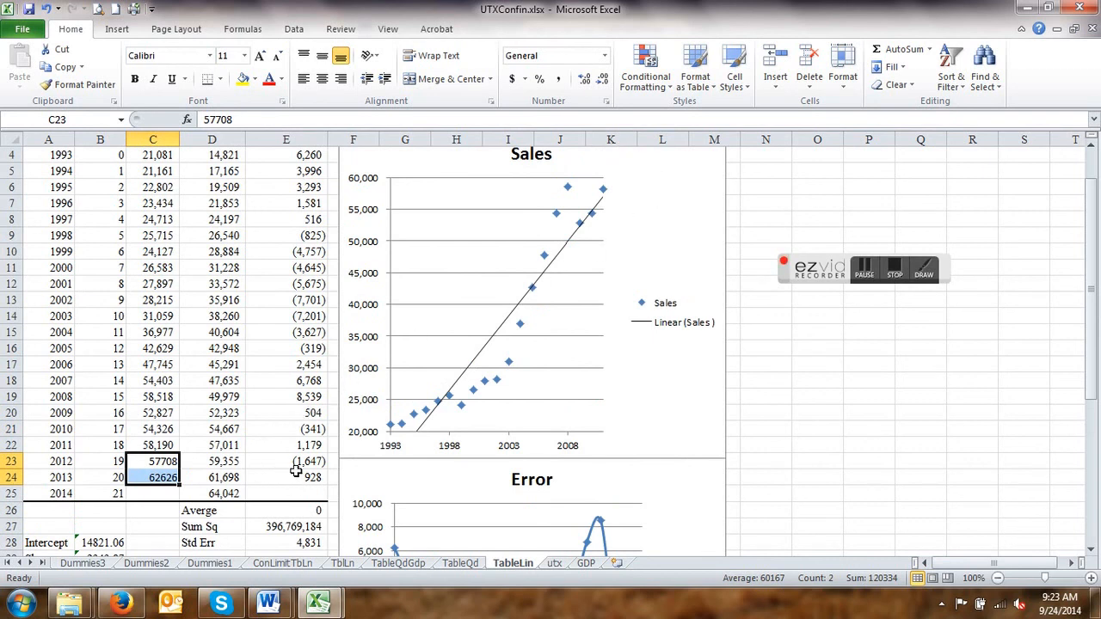
{"action": "scroll", "coordinate": [295, 471], "scroll_direction": "down", "scroll_amount": 1}
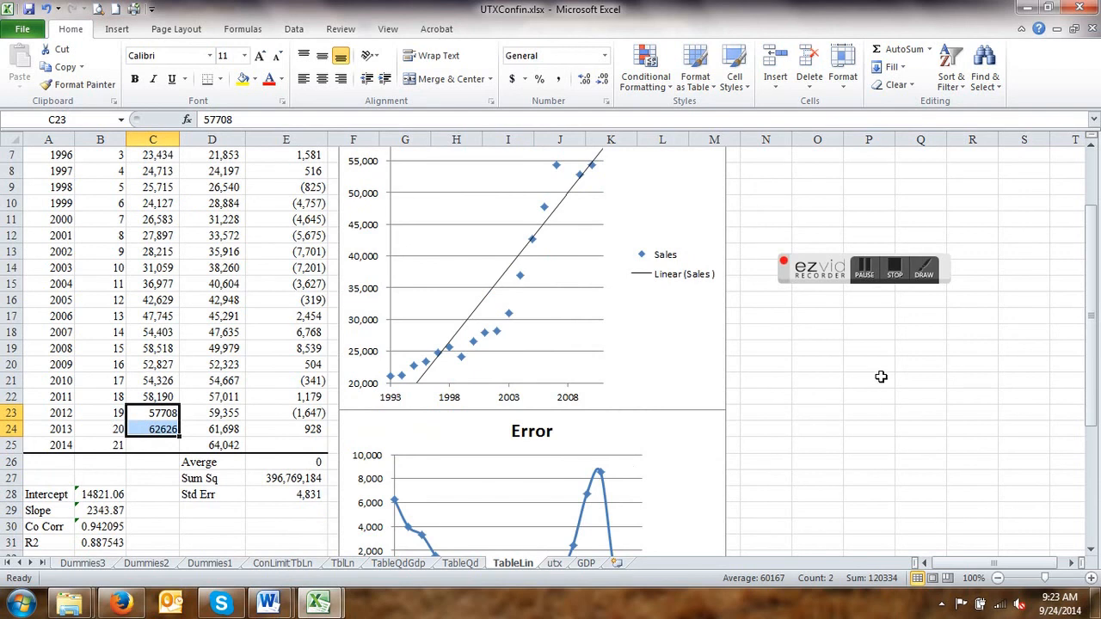
{"action": "left_click", "coordinate": [899, 277]}
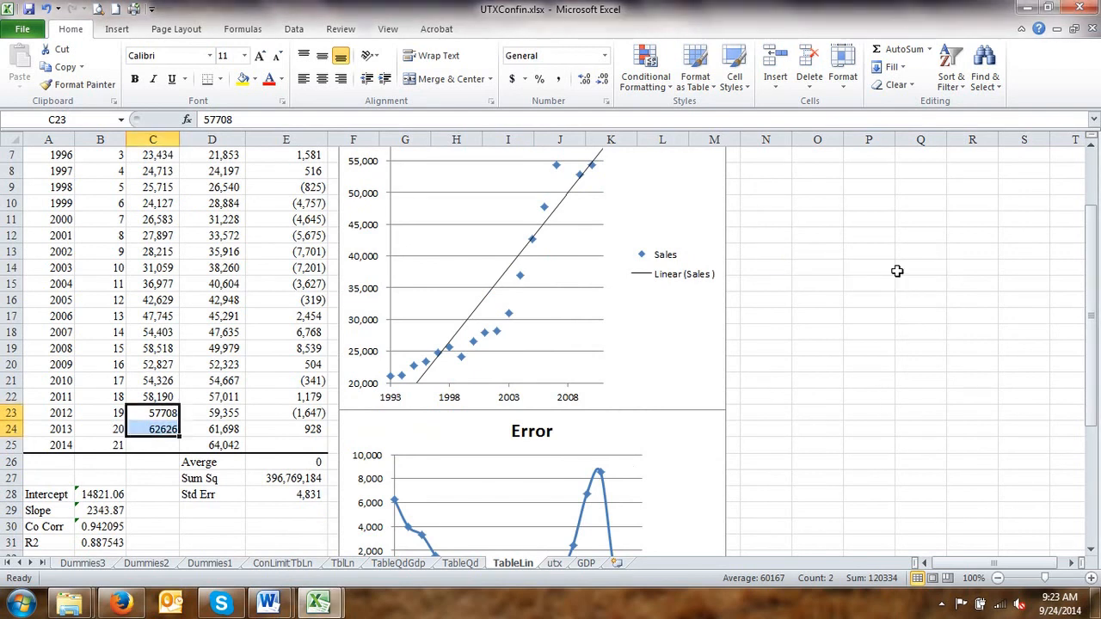